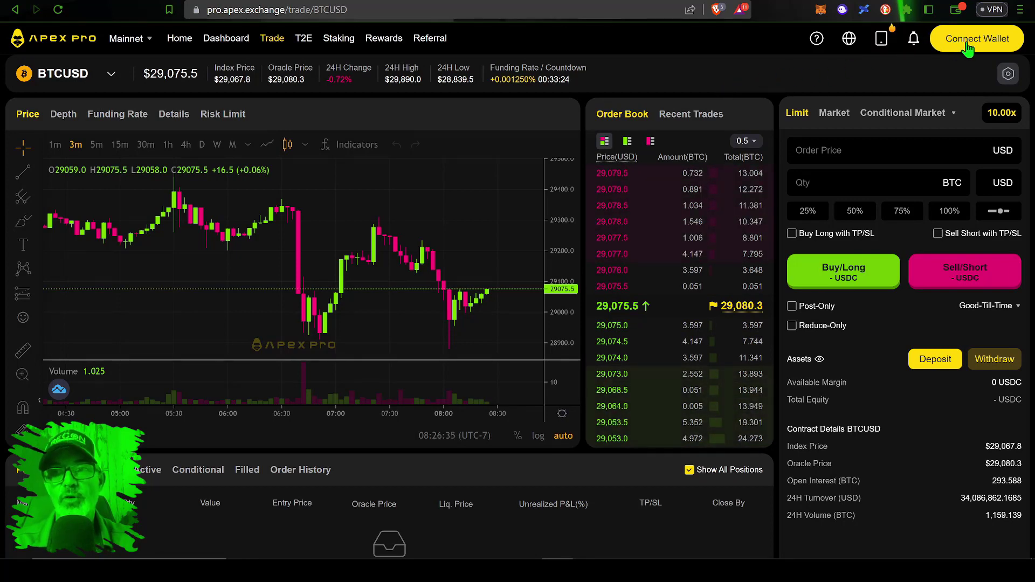
# Connect the MetaMask wallet to ApeX Pro on Ethereum Mainnet, then view the supported networks.
pyautogui.click(971, 42)
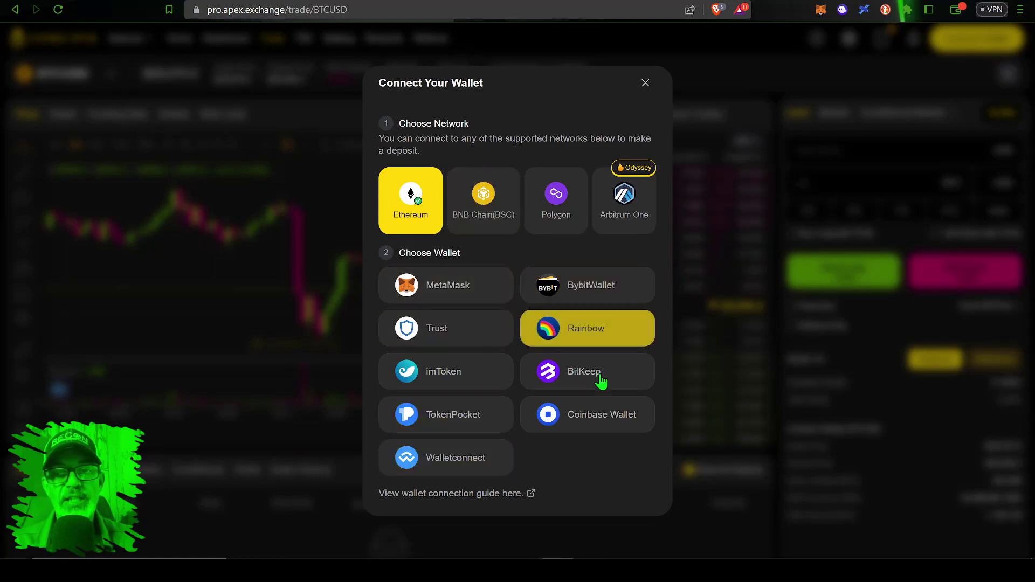
pyautogui.click(456, 279)
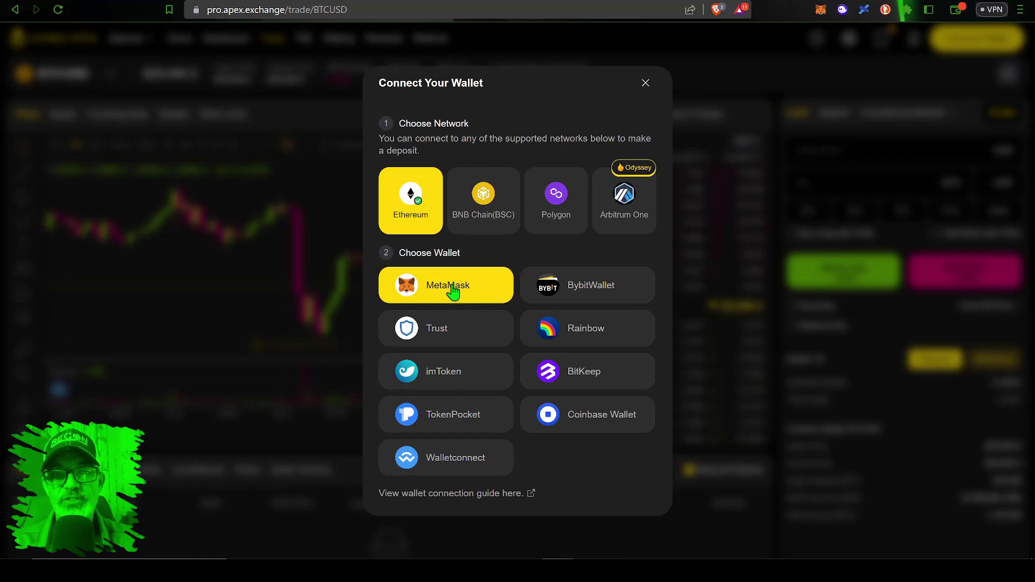
pyautogui.click(452, 286)
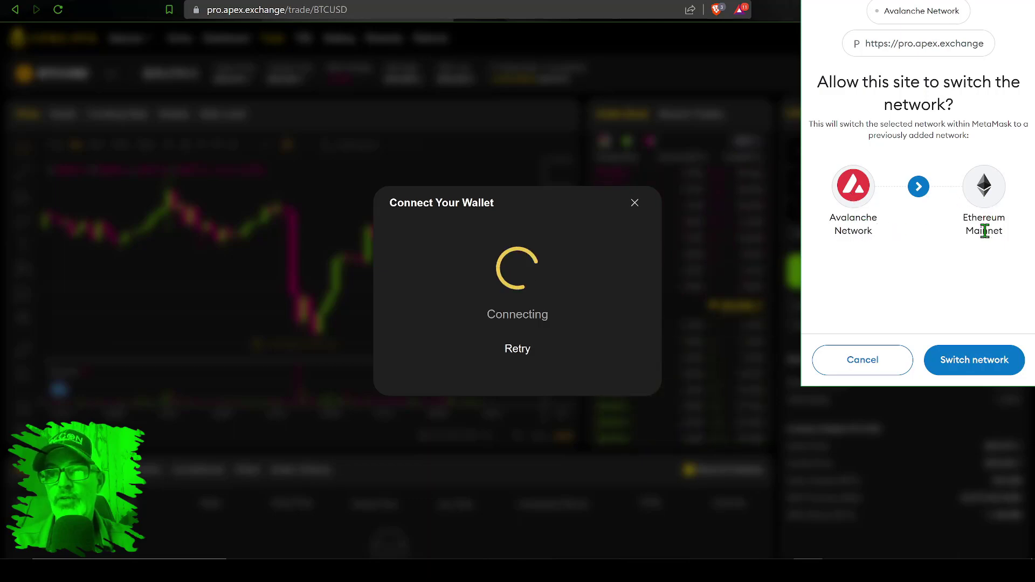
pyautogui.click(980, 365)
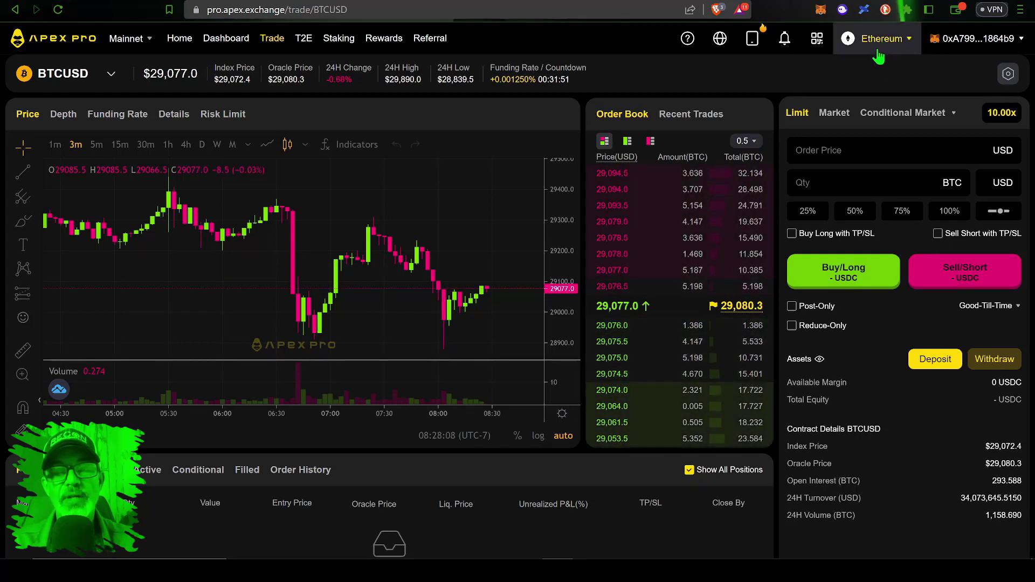
pyautogui.click(885, 47)
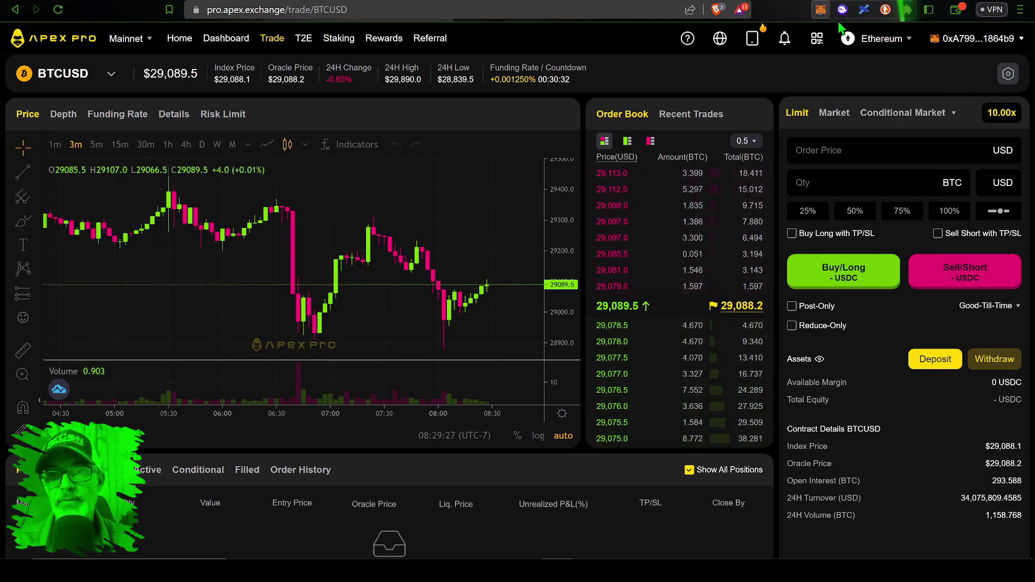
# Switch MetaMask to Binance Smart Chain and scroll the assets to the 579.14 USDC balance.
pyautogui.click(821, 12)
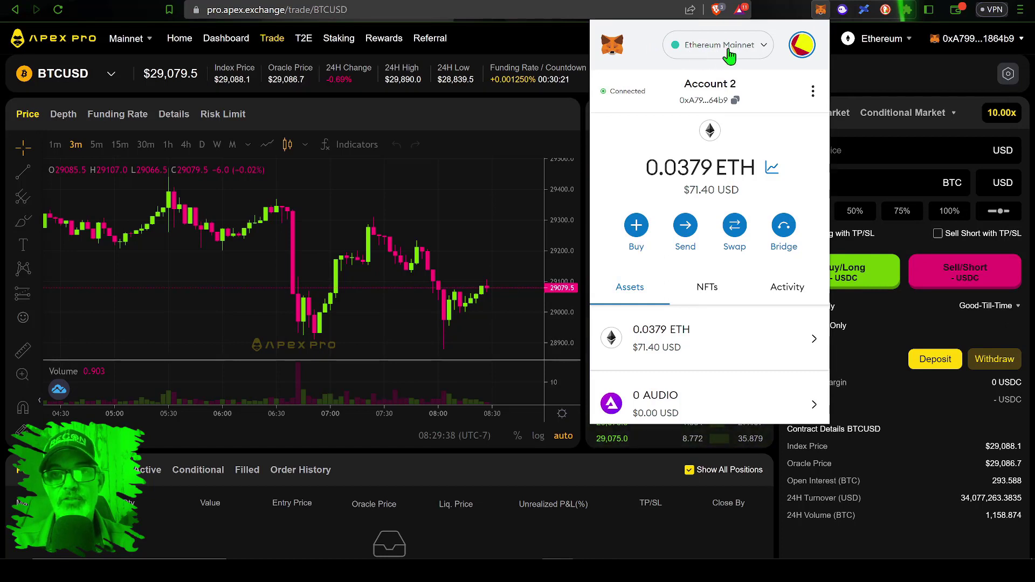
pyautogui.click(766, 51)
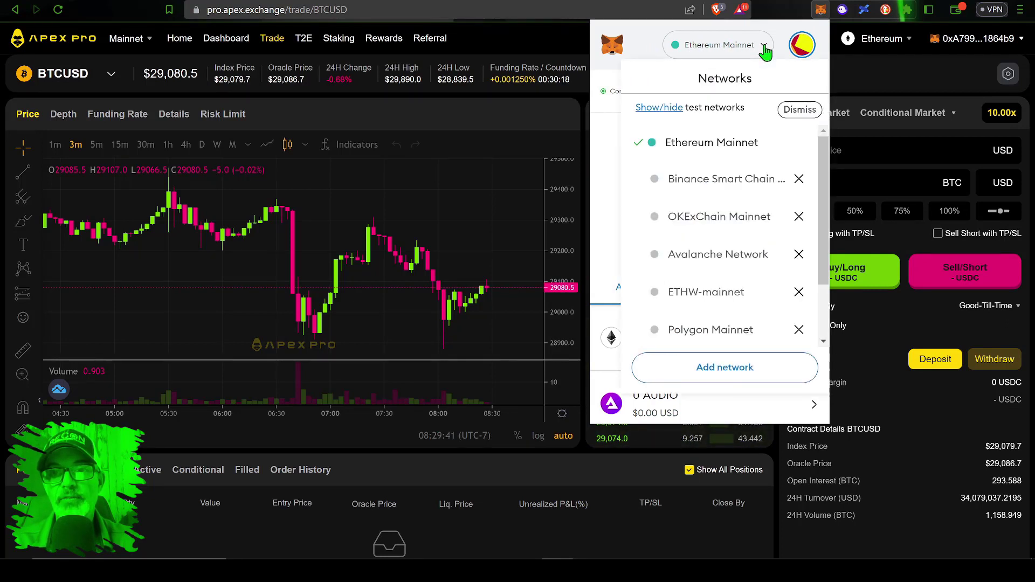
pyautogui.click(726, 183)
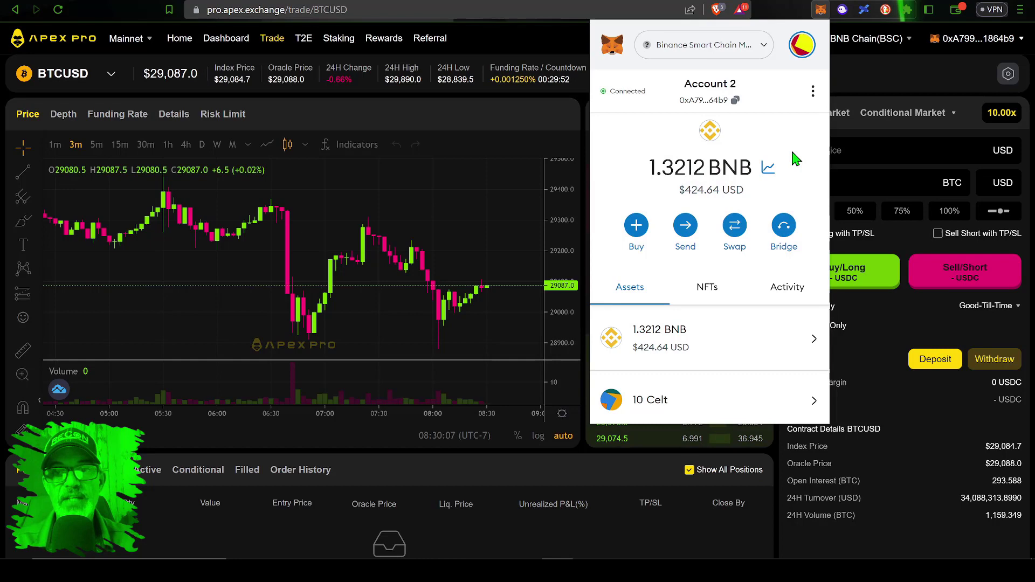
pyautogui.scroll(-1, 795, 159)
pyautogui.scroll(-6, 796, 159)
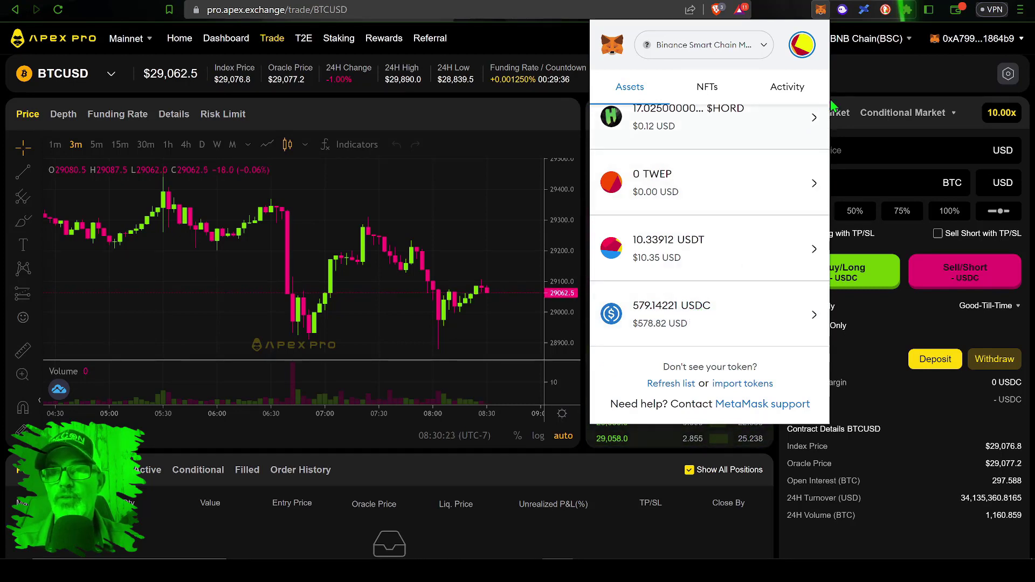
# Close MetaMask and move ApeX Pro's connection from Ethereum to BNB Chain(BSC), approving the wallet switch.
pyautogui.click(862, 77)
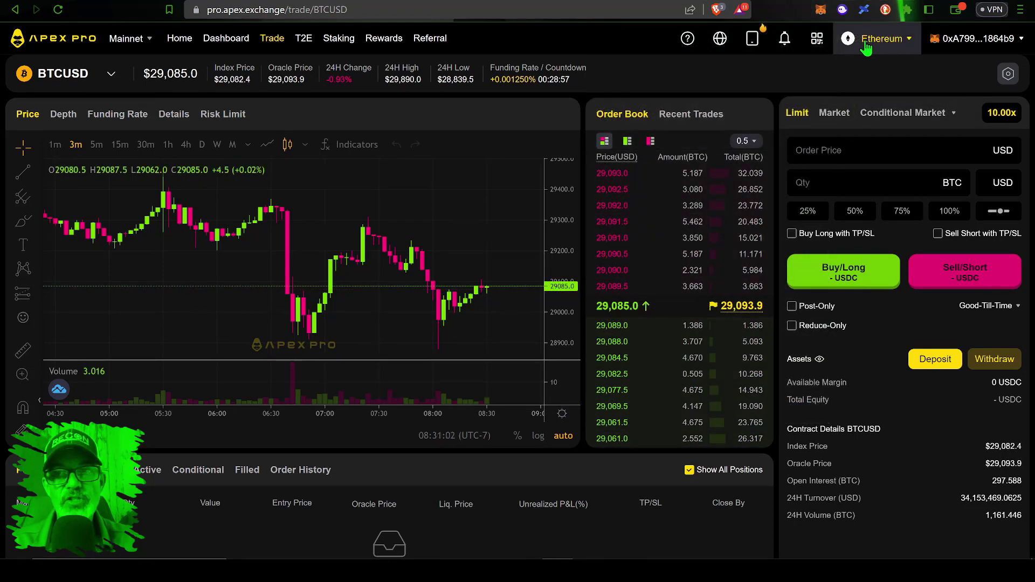
pyautogui.click(878, 44)
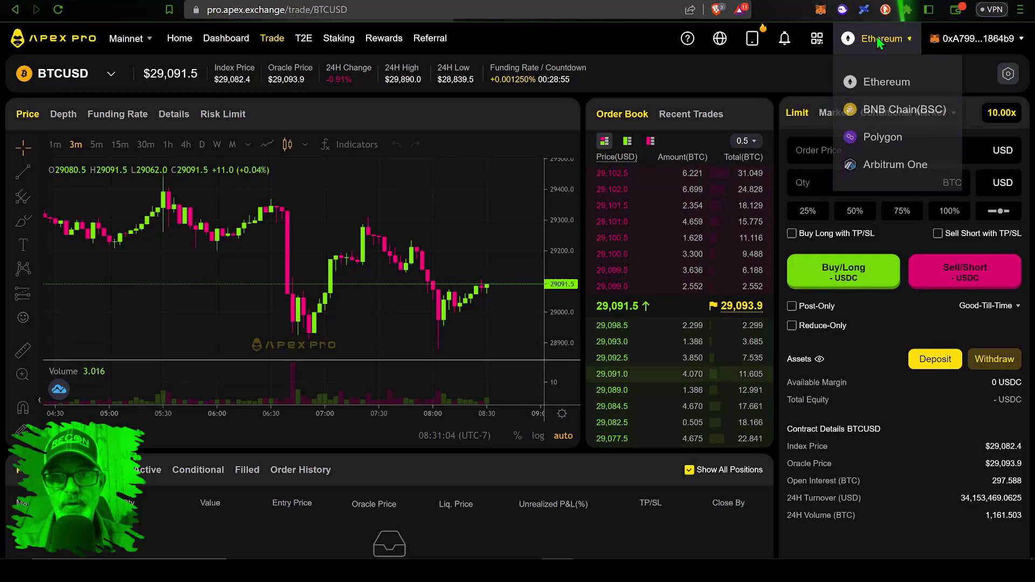
pyautogui.click(895, 113)
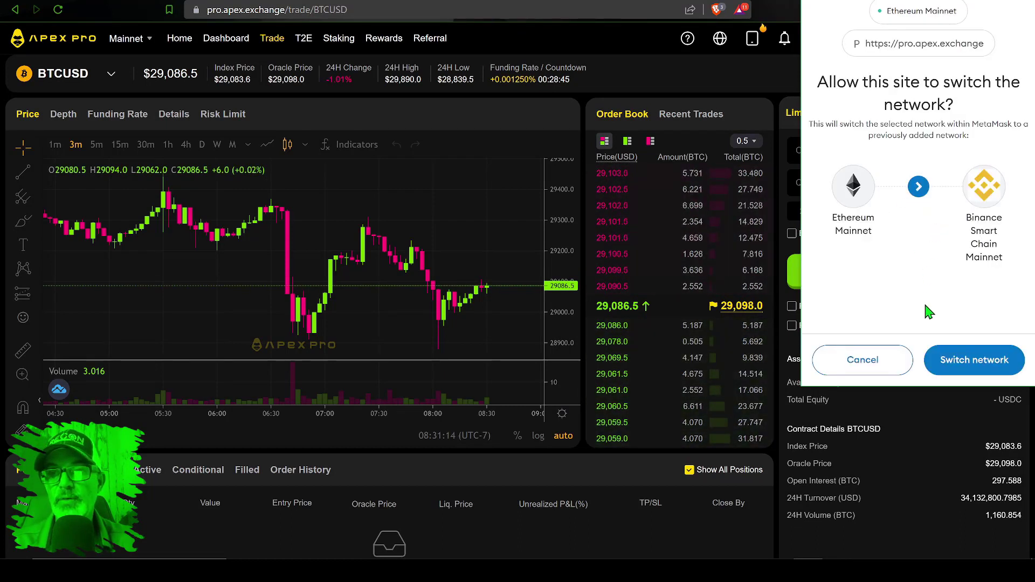
pyautogui.click(971, 369)
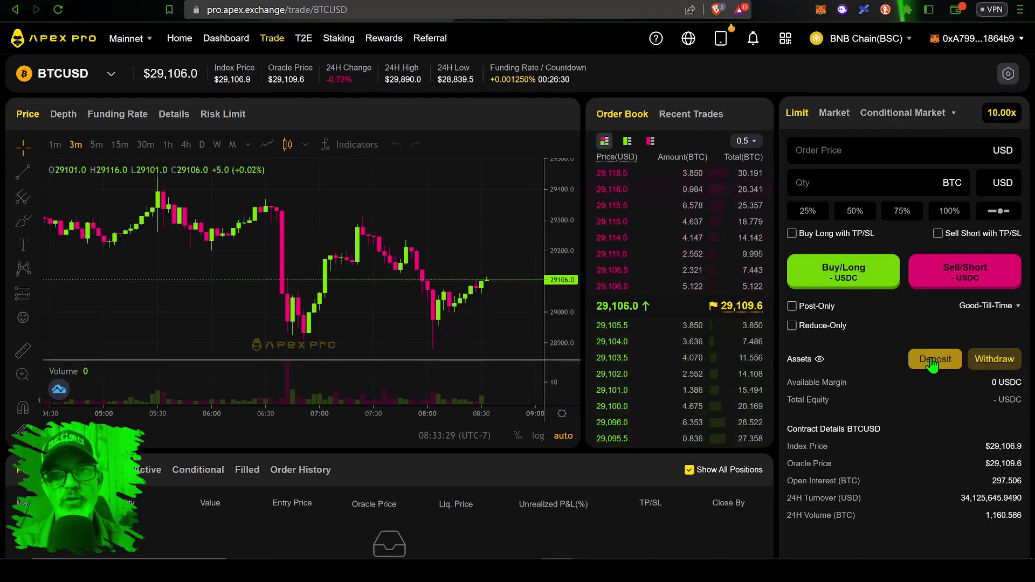
# Fill the Deposit dialog with source BNB Chain(BSC), asset USDC and amount 500.
pyautogui.click(932, 365)
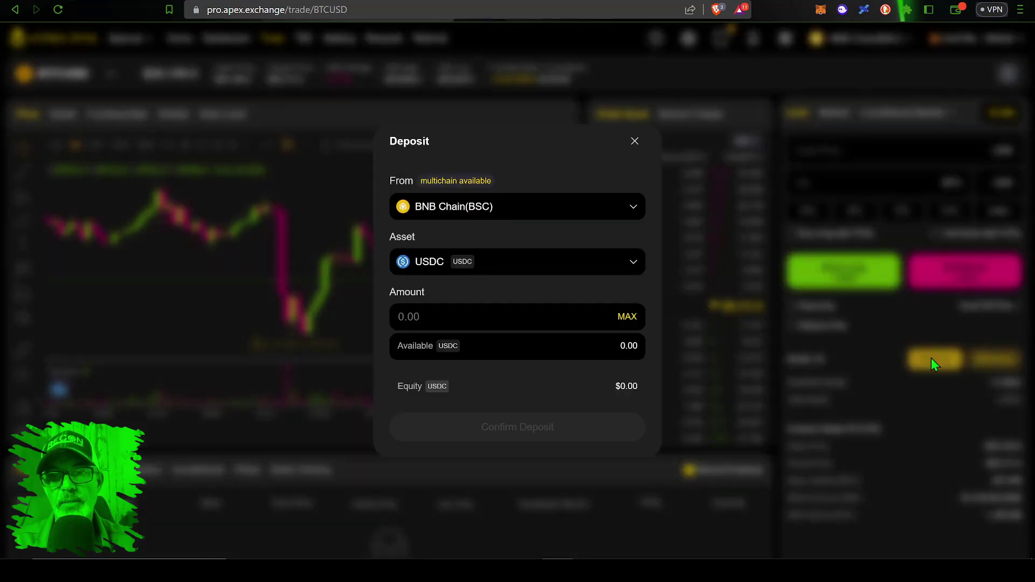
pyautogui.click(598, 150)
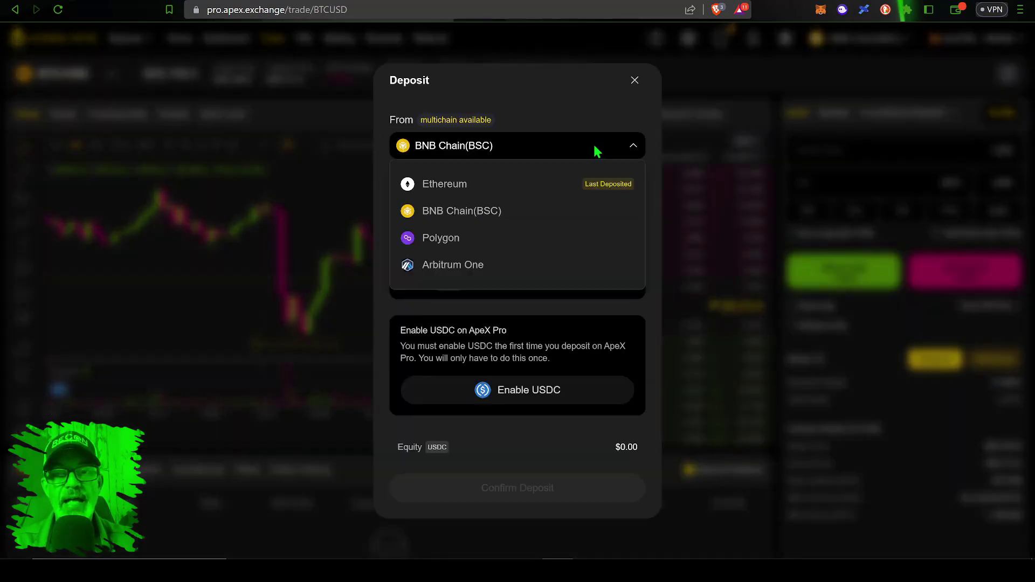
pyautogui.click(492, 151)
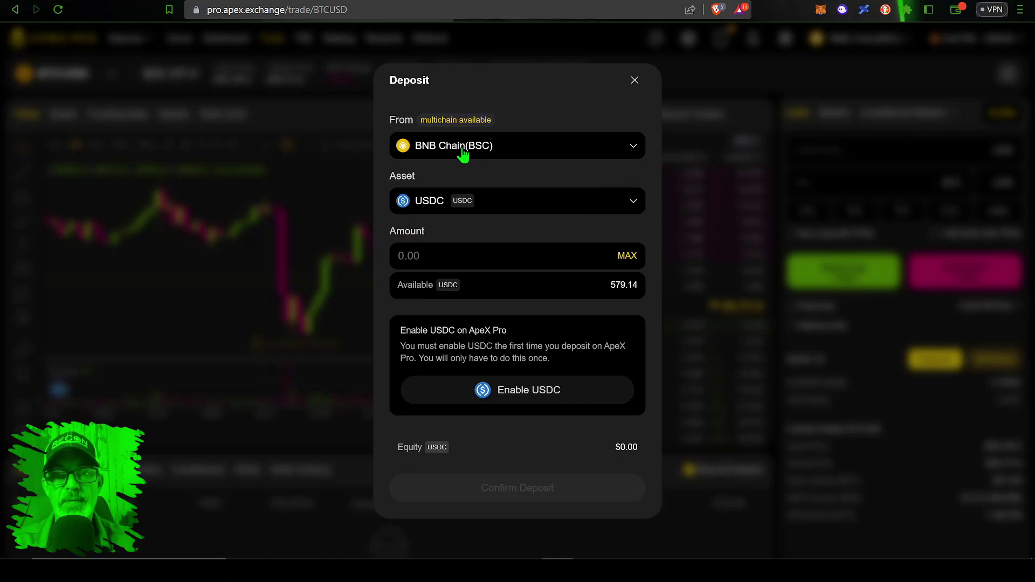
pyautogui.click(509, 204)
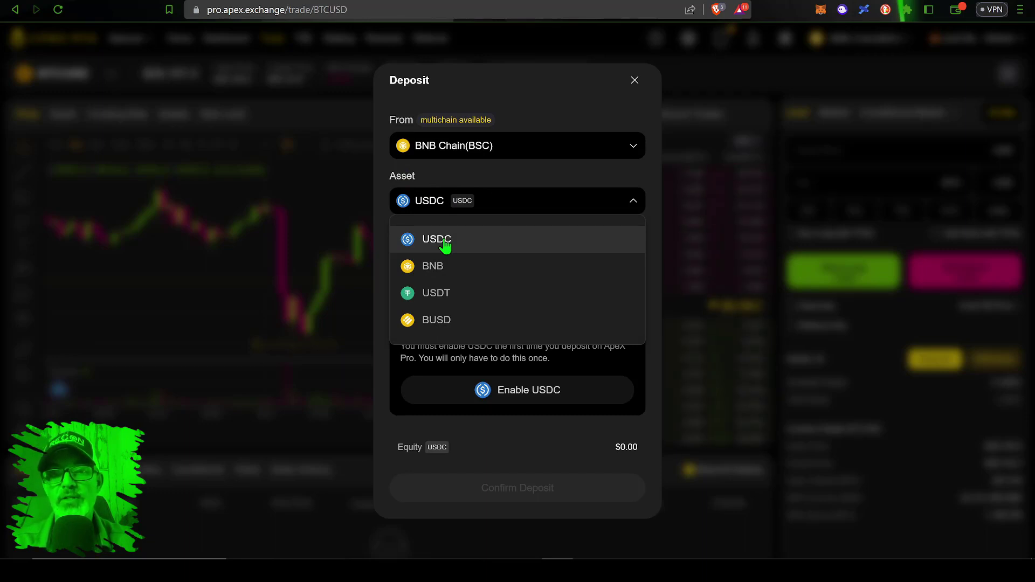
pyautogui.click(441, 242)
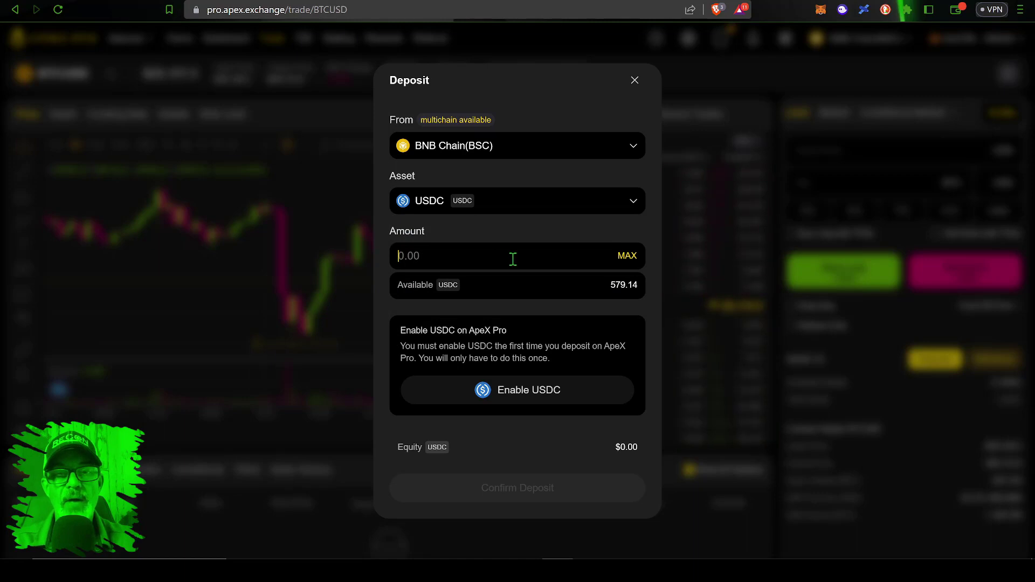
pyautogui.click(512, 259)
pyautogui.write('500')
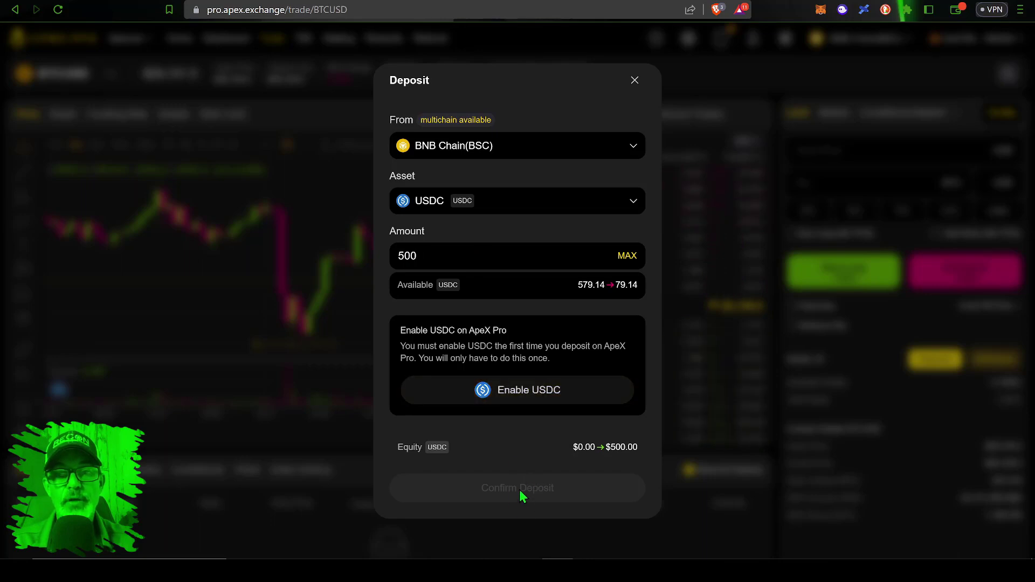
# Enable USDC deposits by approving a 500 USDC spending cap in MetaMask.
pyautogui.click(520, 394)
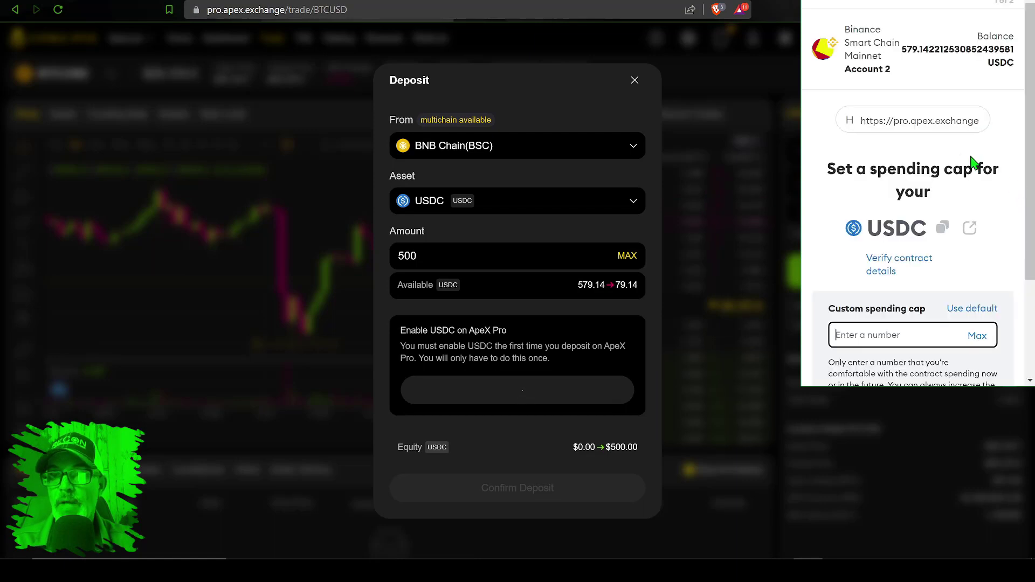
pyautogui.click(898, 334)
pyautogui.write('5')
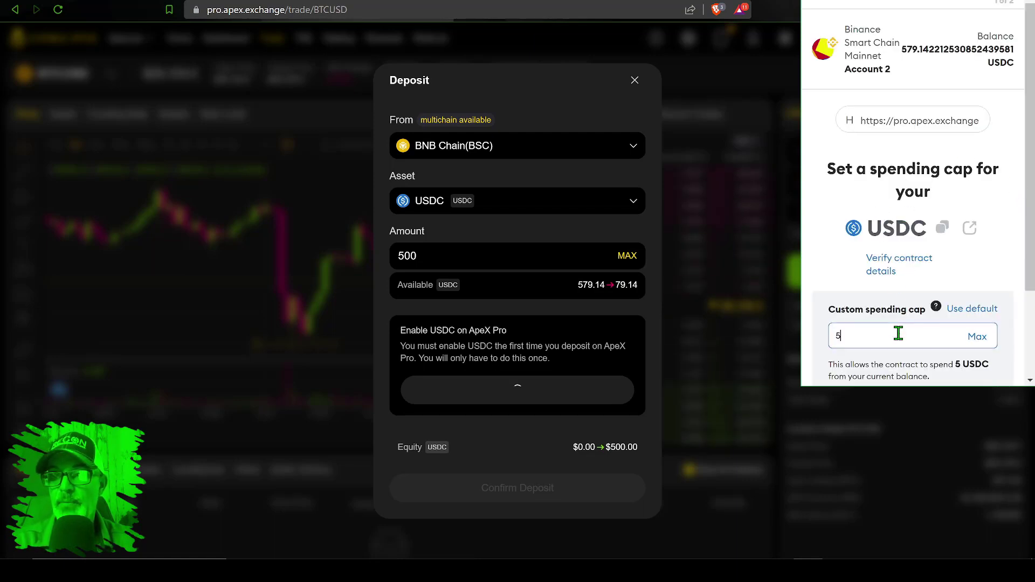
pyautogui.write('00')
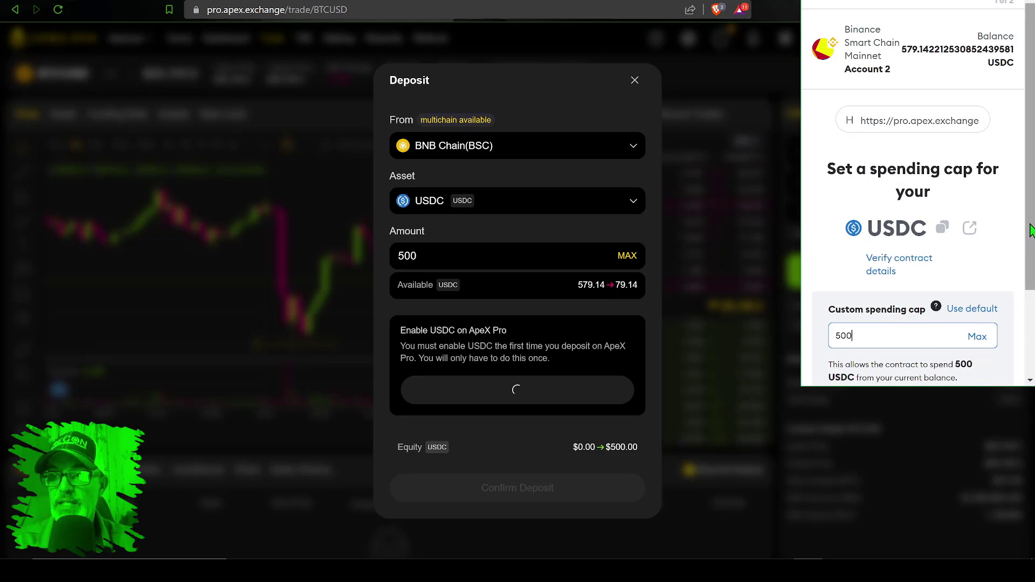
pyautogui.press('Return')
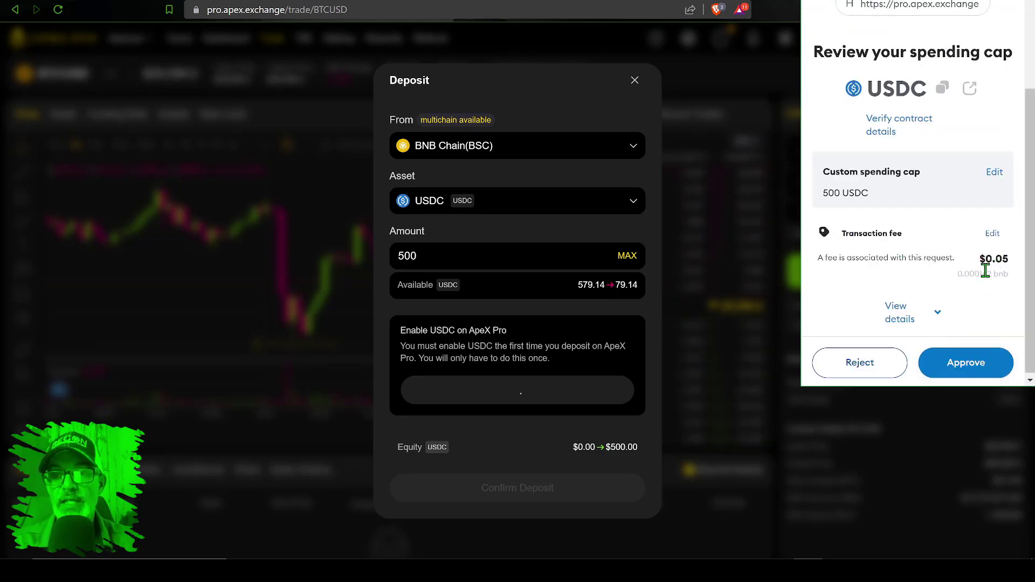
pyautogui.click(966, 362)
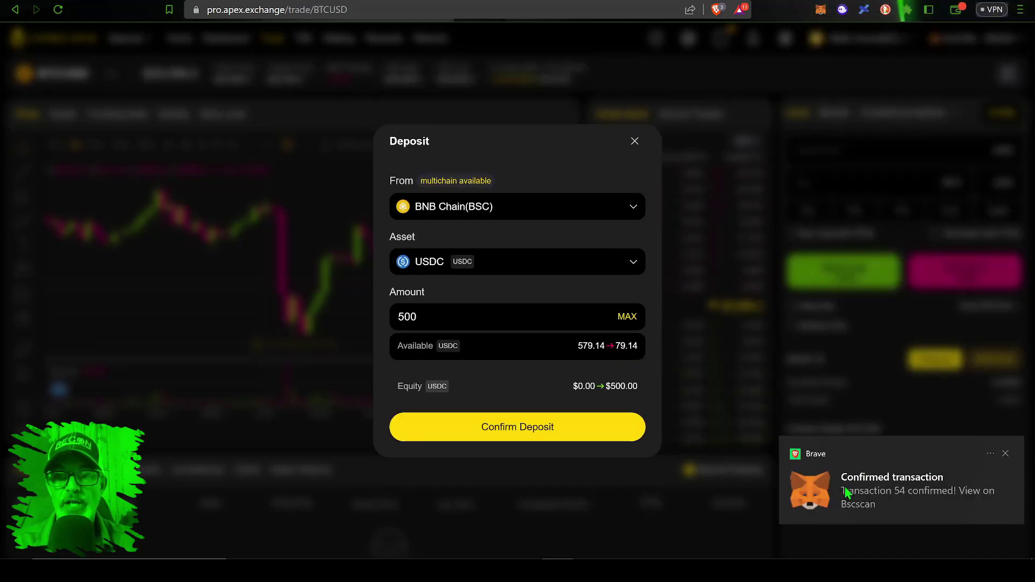
pyautogui.click(1006, 453)
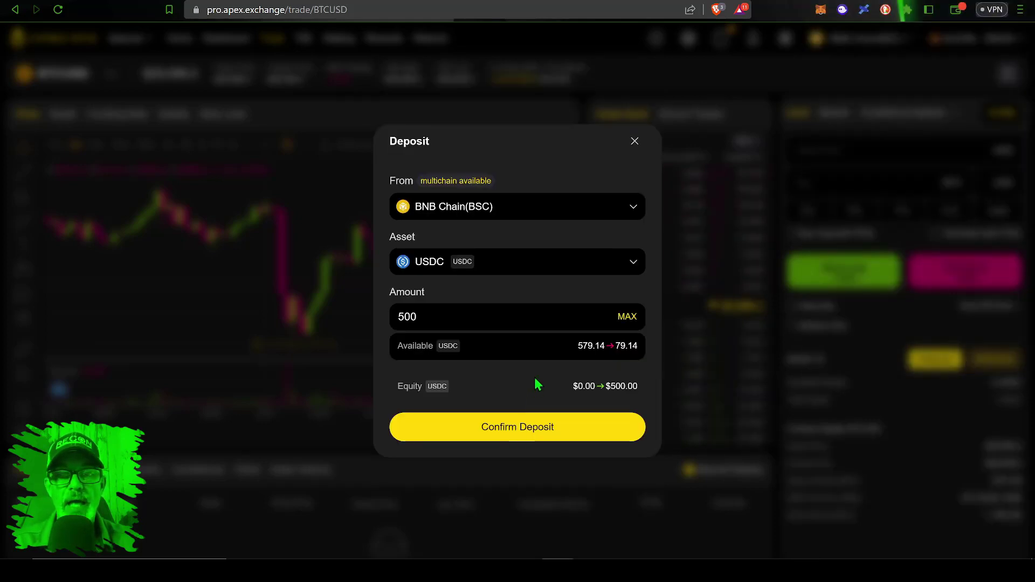
# Confirm the 500 USDC deposit transaction in MetaMask.
pyautogui.click(526, 429)
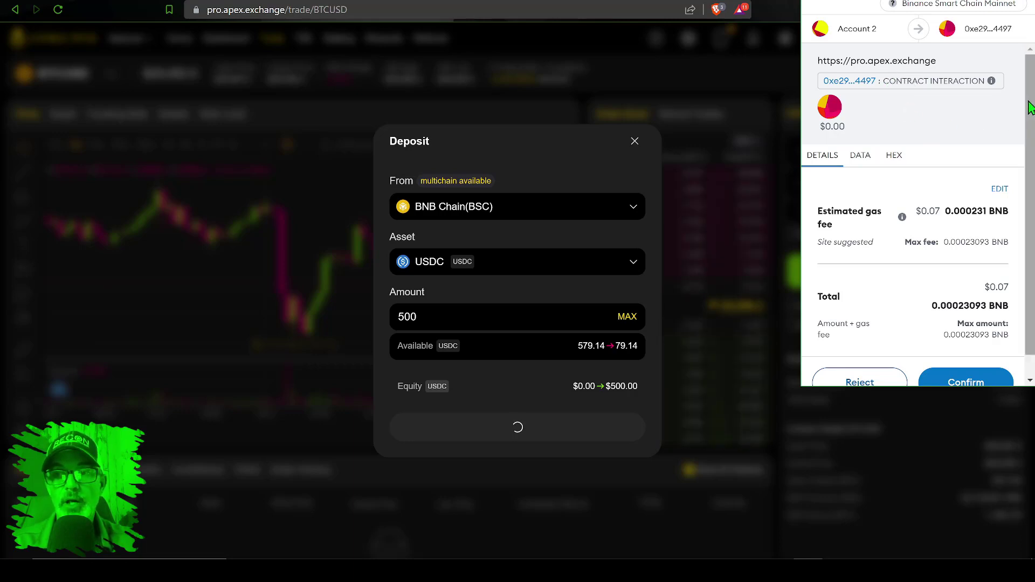
pyautogui.scroll(-1, 1030, 110)
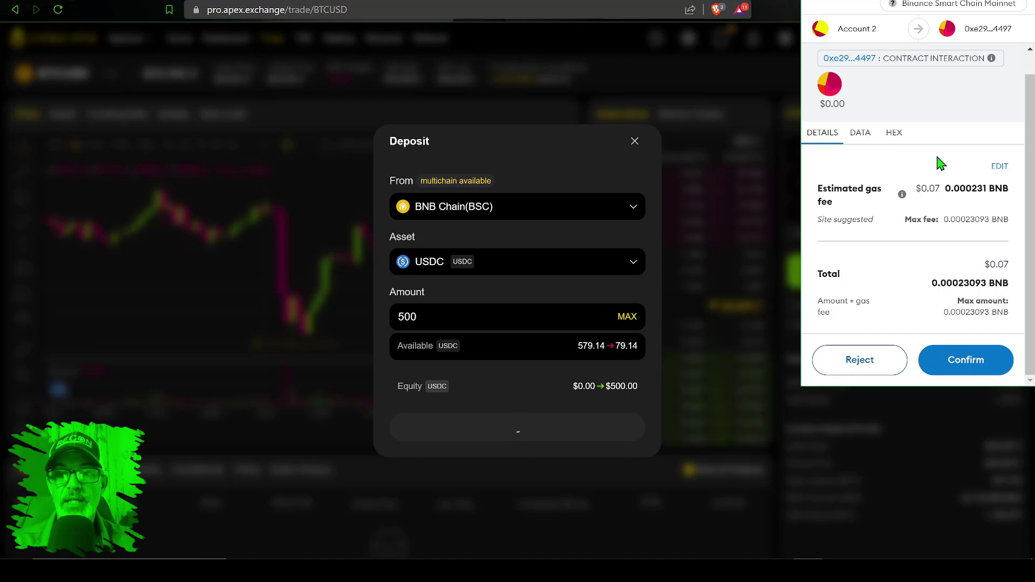
pyautogui.click(966, 360)
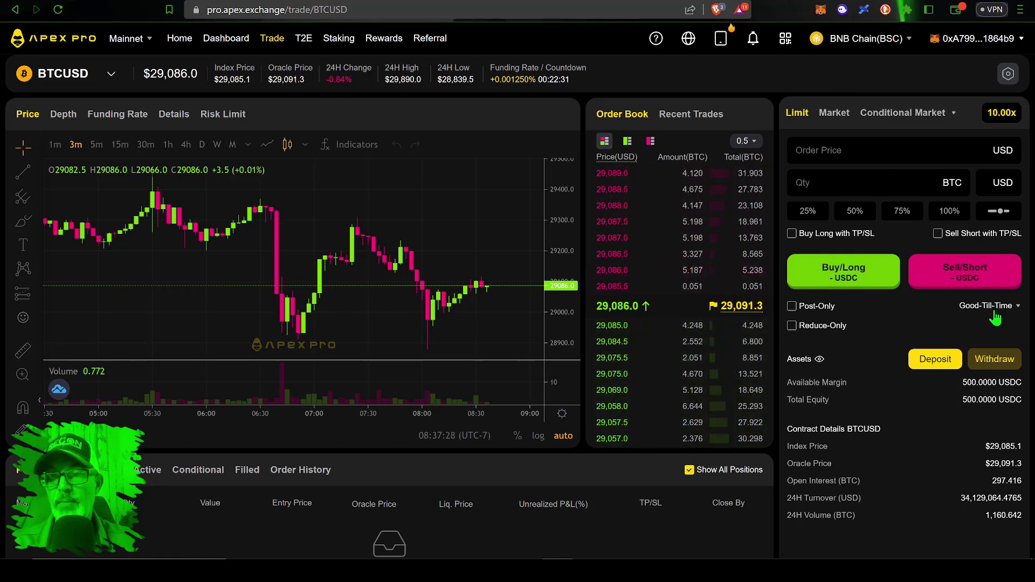
pyautogui.click(996, 361)
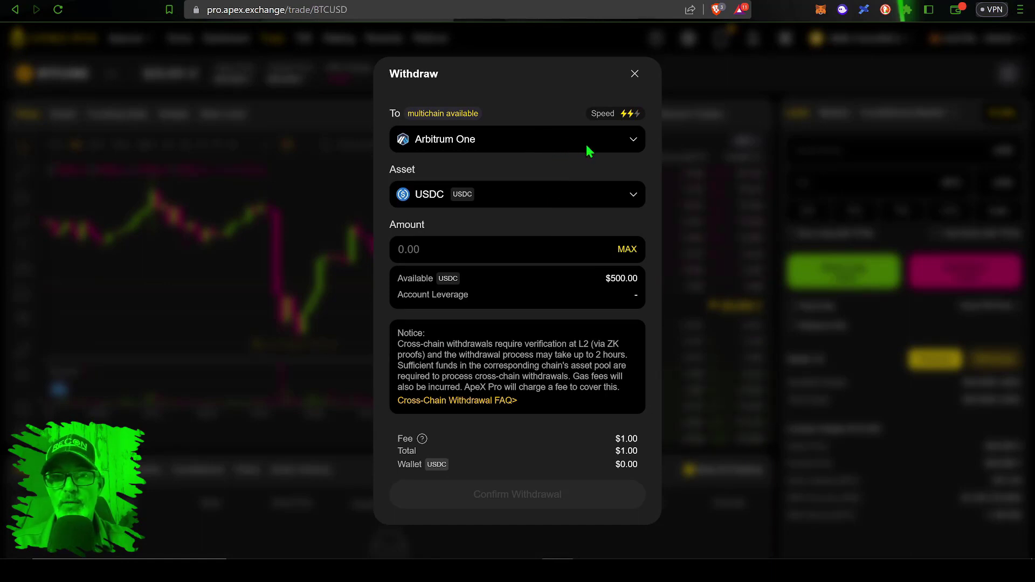
pyautogui.click(589, 149)
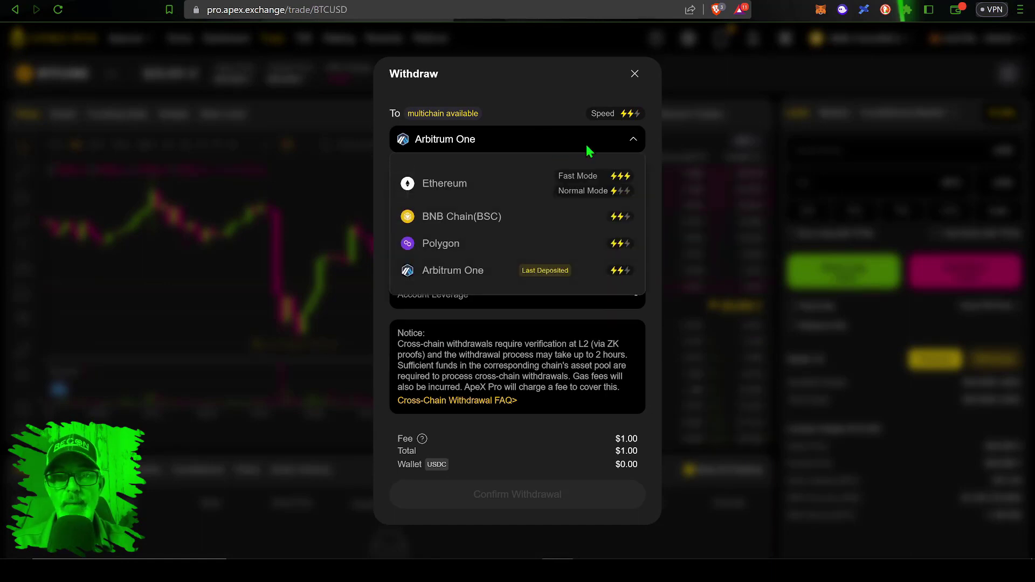
pyautogui.click(498, 218)
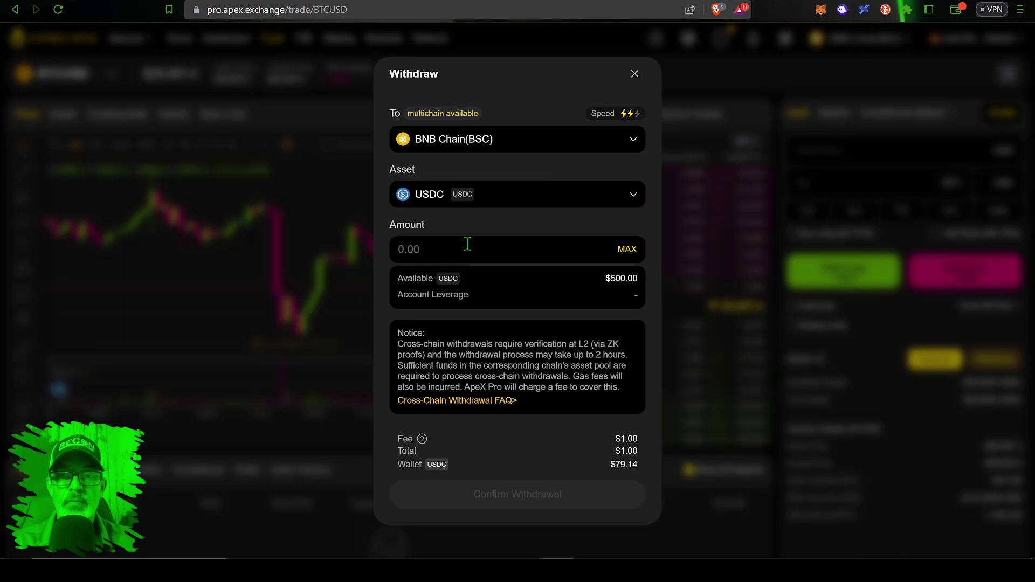
pyautogui.click(627, 250)
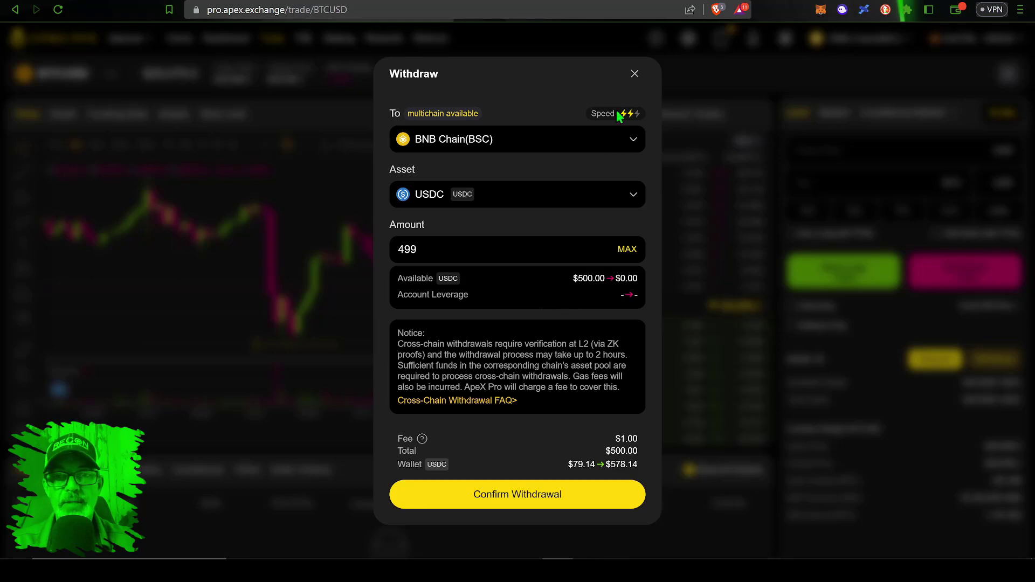
pyautogui.click(634, 74)
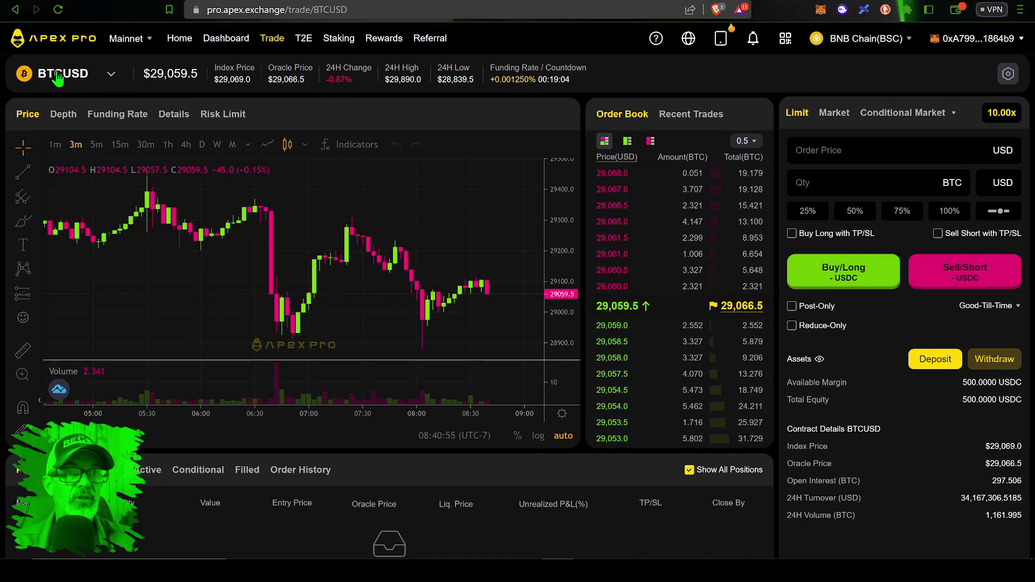
# Switch to the ETHUSD market and return to the Limit order form after viewing Market and Conditional Market.
pyautogui.click(110, 75)
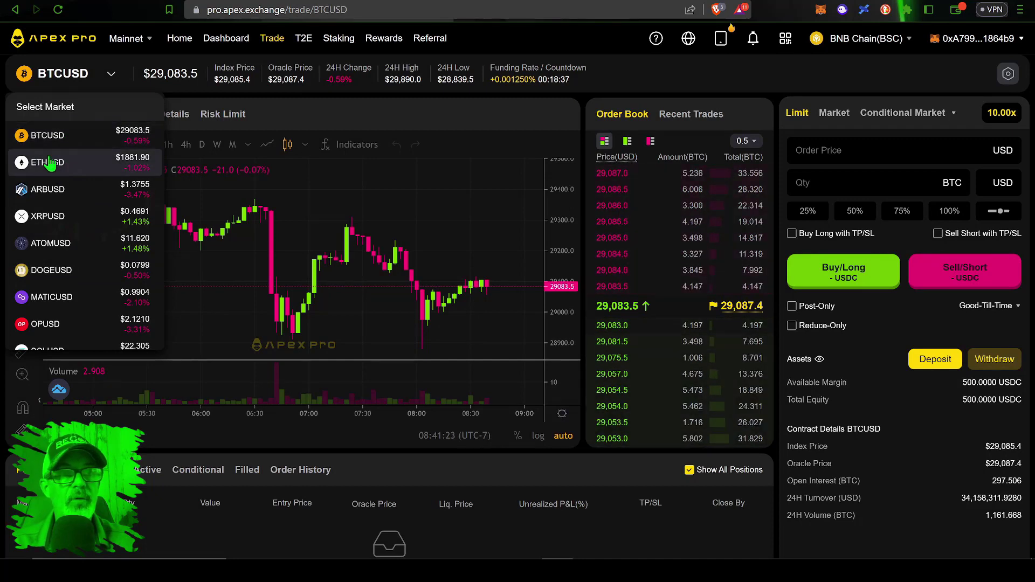
pyautogui.click(48, 165)
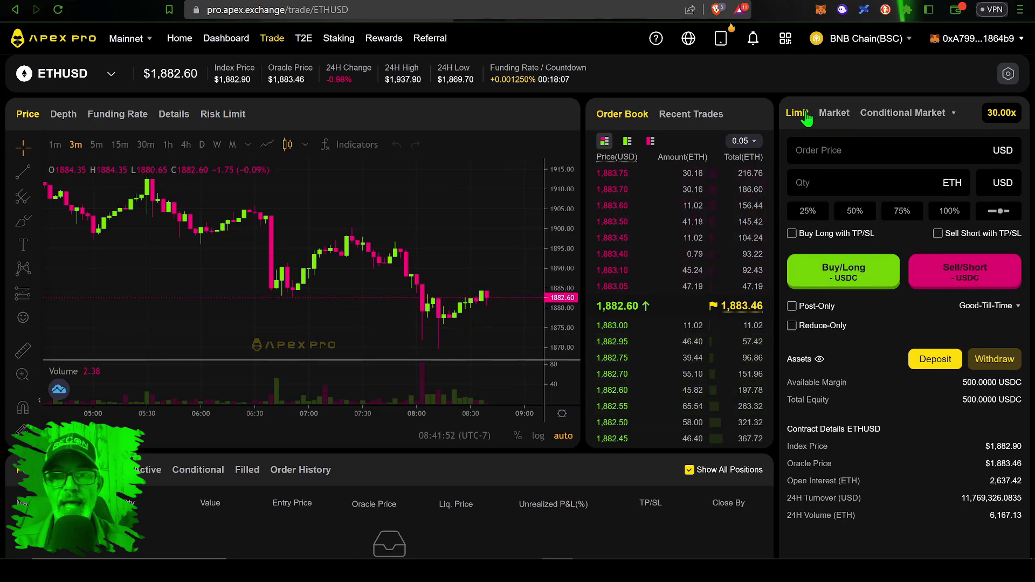
pyautogui.click(836, 122)
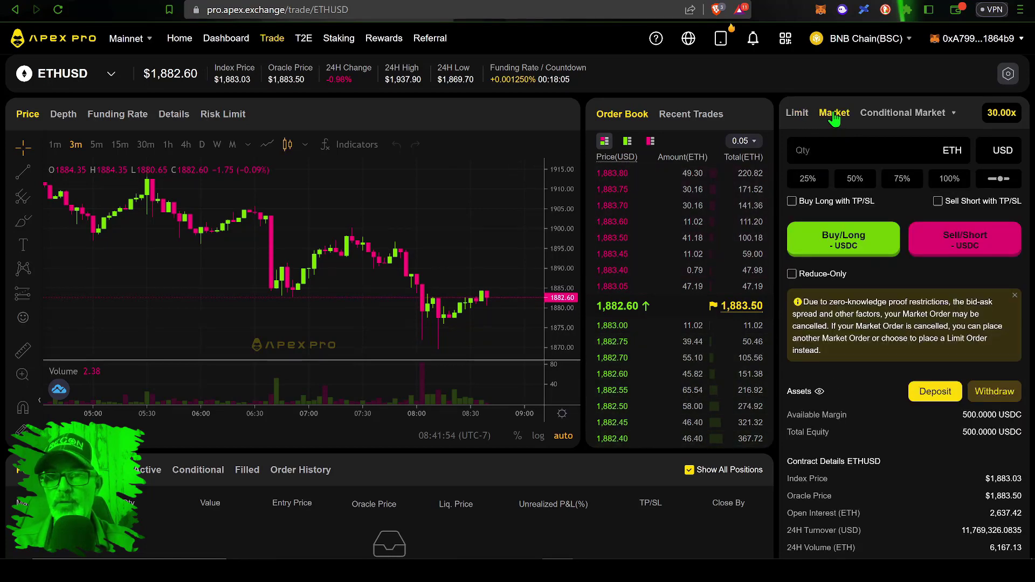
pyautogui.click(898, 120)
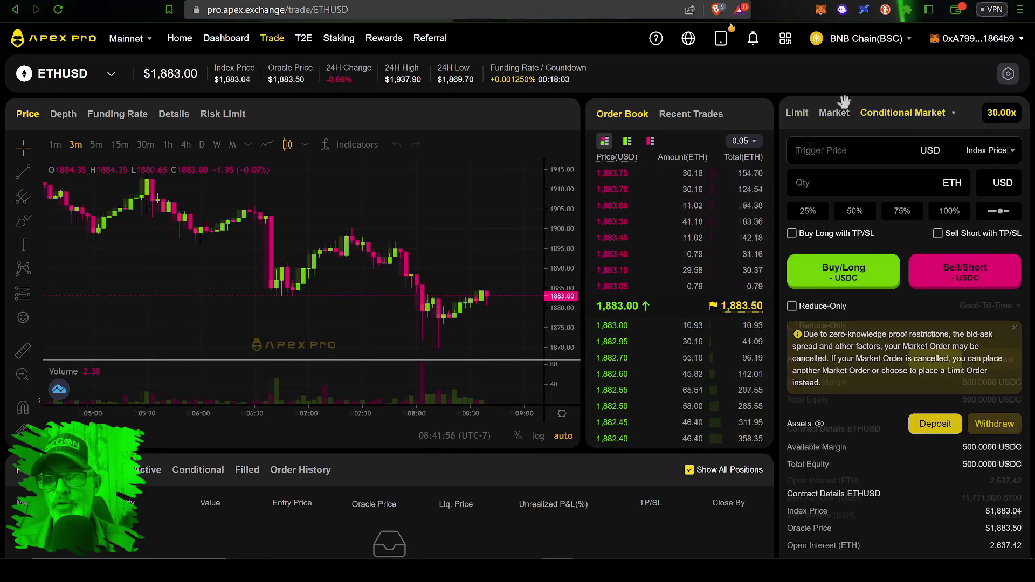
pyautogui.click(796, 124)
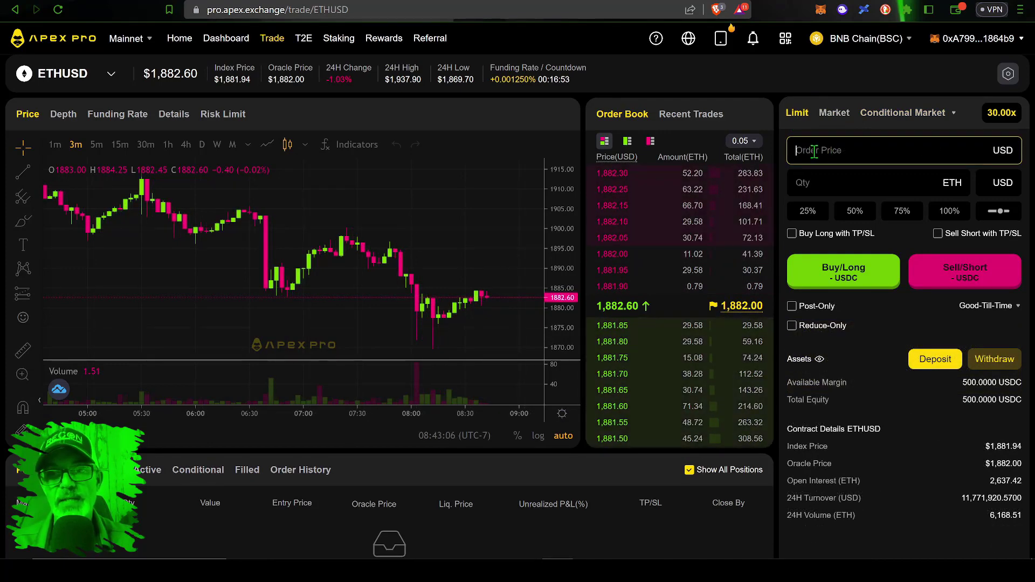
# Enter 1884 as the ETHUSD limit order price.
pyautogui.click(833, 152)
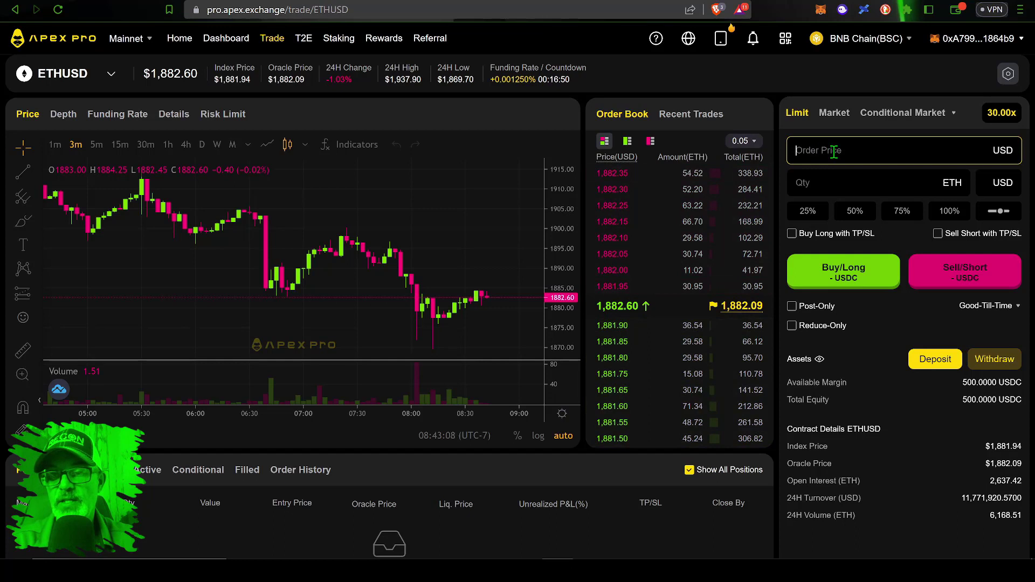
pyautogui.write('188')
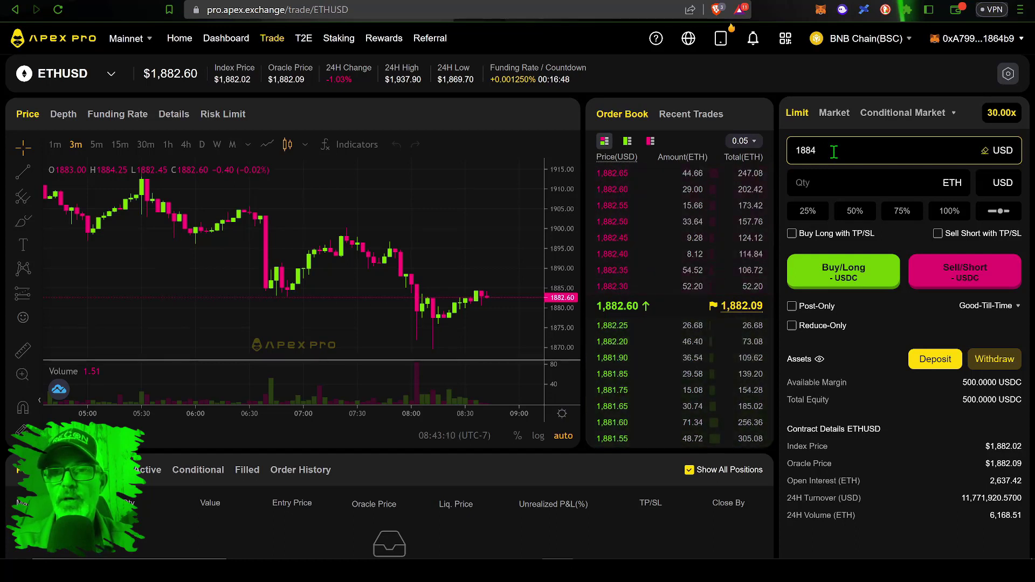
pyautogui.write('4')
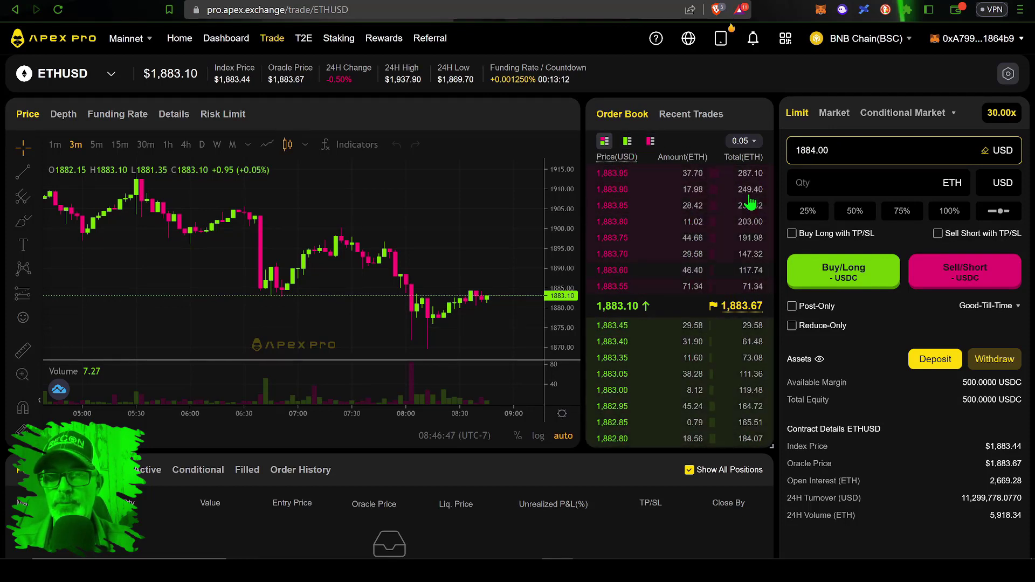
# Switch sizing to USD and enter an order value of 245, correcting the mistyped 250.
pyautogui.click(827, 184)
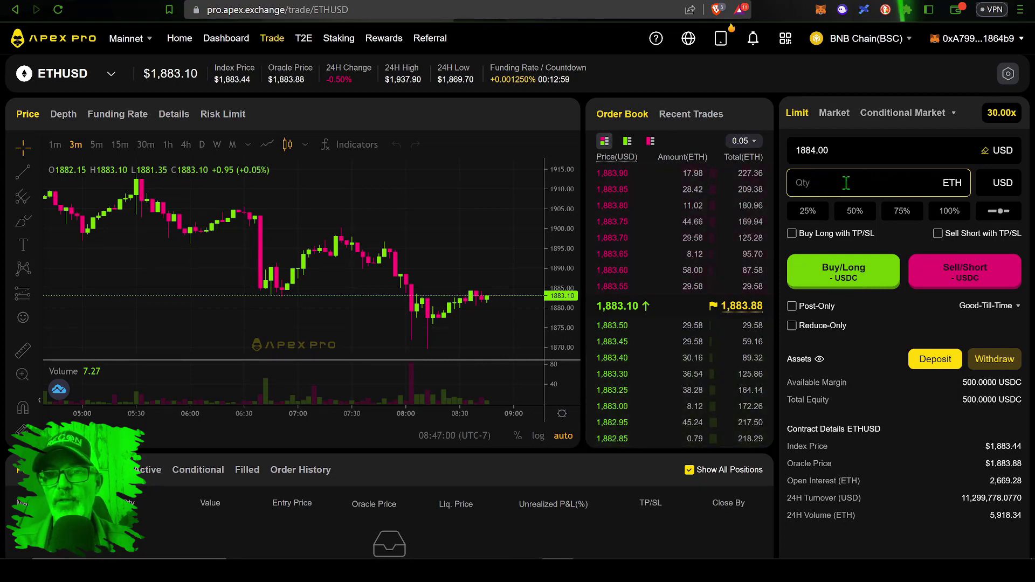
pyautogui.click(1002, 186)
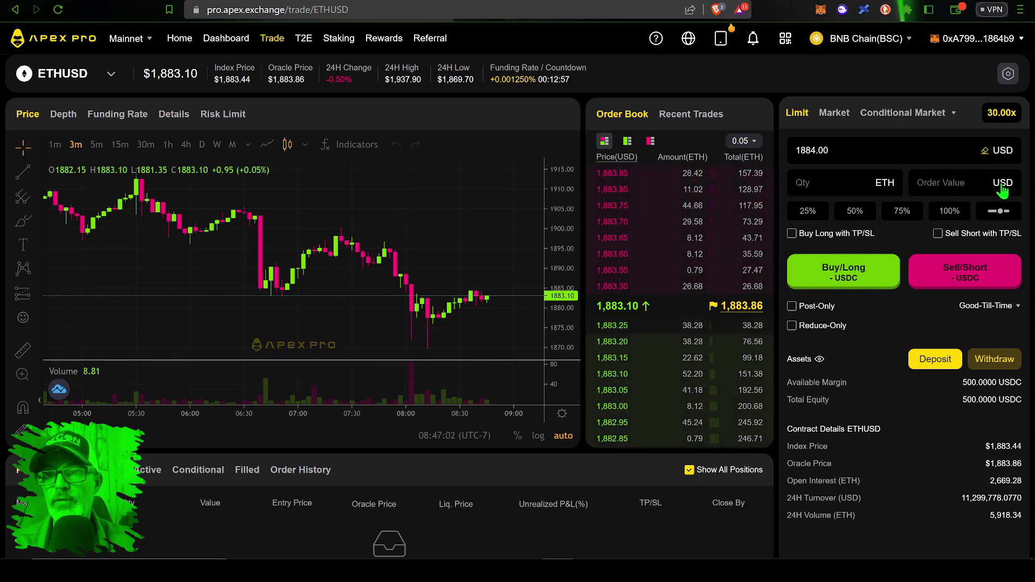
pyautogui.click(923, 185)
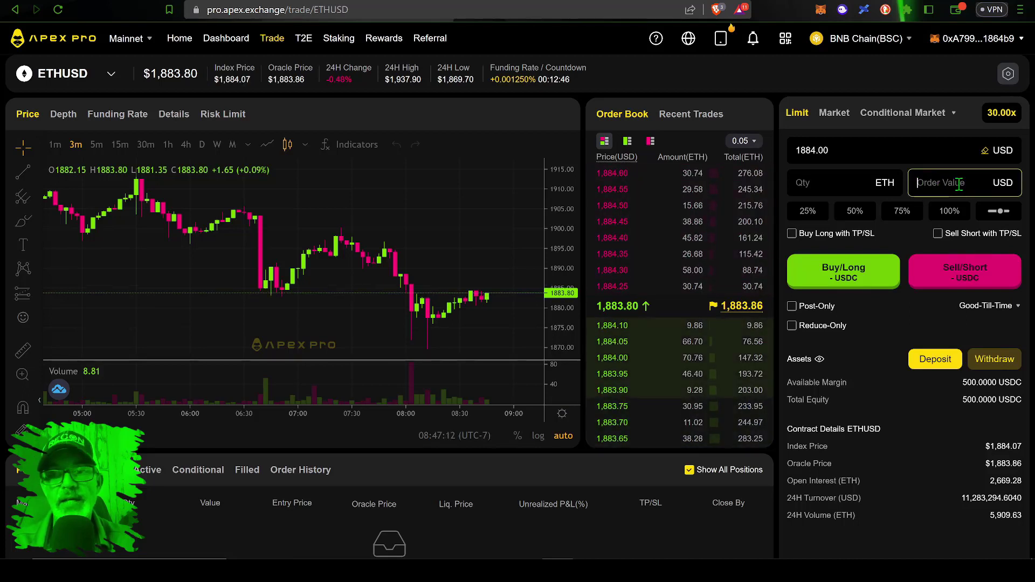
pyautogui.write('25')
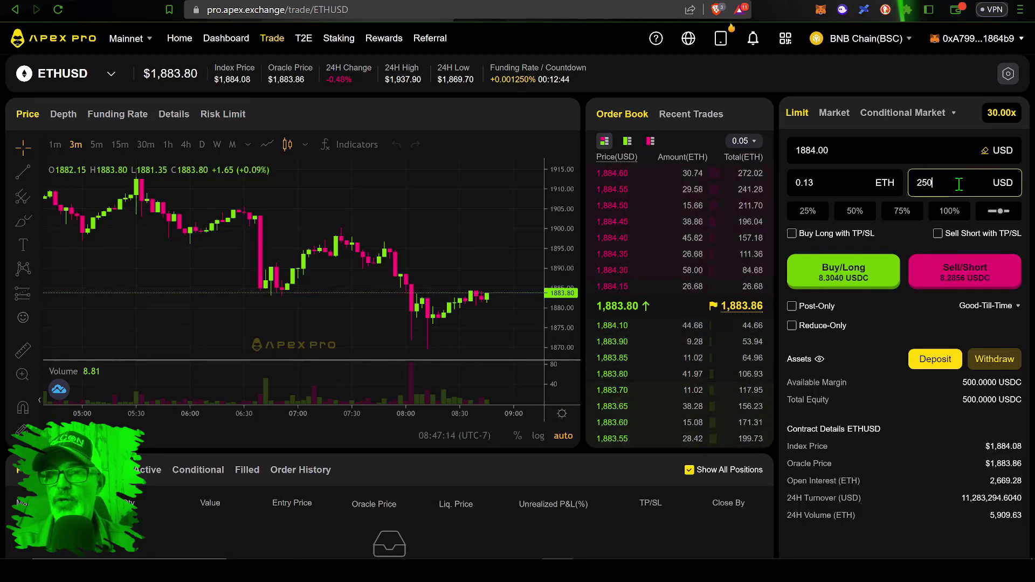
pyautogui.write('0')
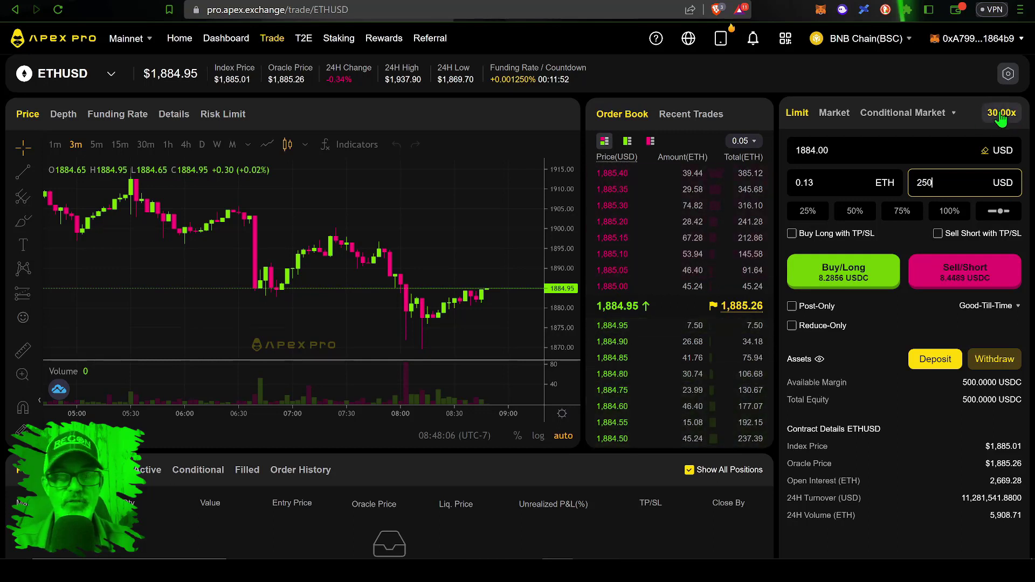
pyautogui.press('BackSpace')
pyautogui.press('BackSpace')
pyautogui.write('45')
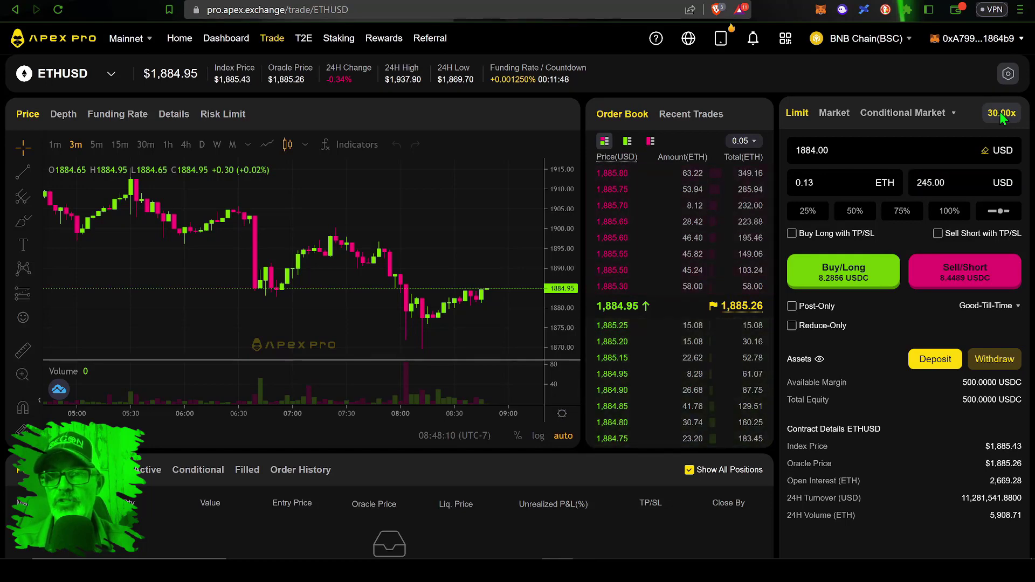
# Change the ETHUSD leverage from 30x to 10x.
pyautogui.click(1000, 112)
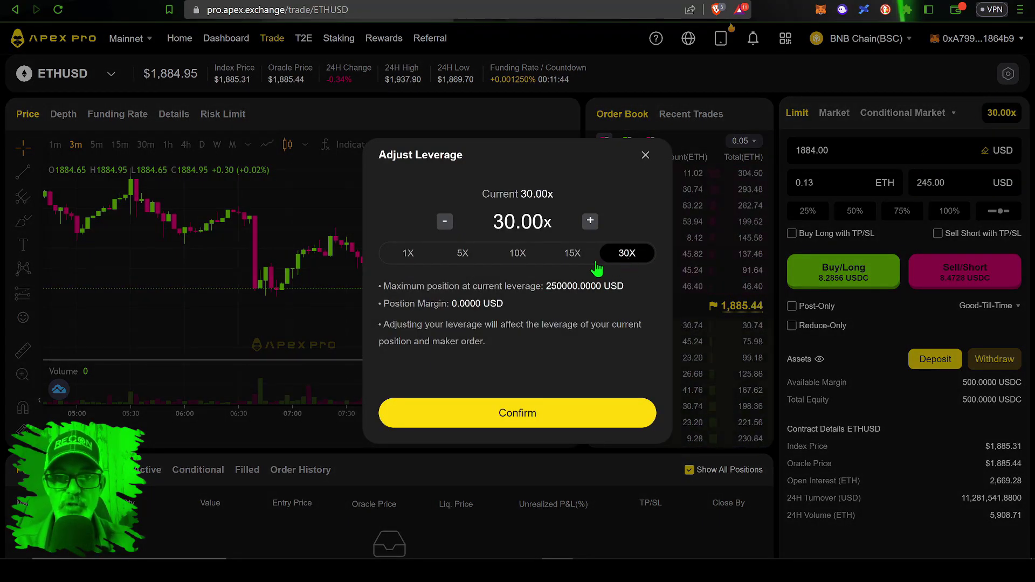
pyautogui.click(518, 258)
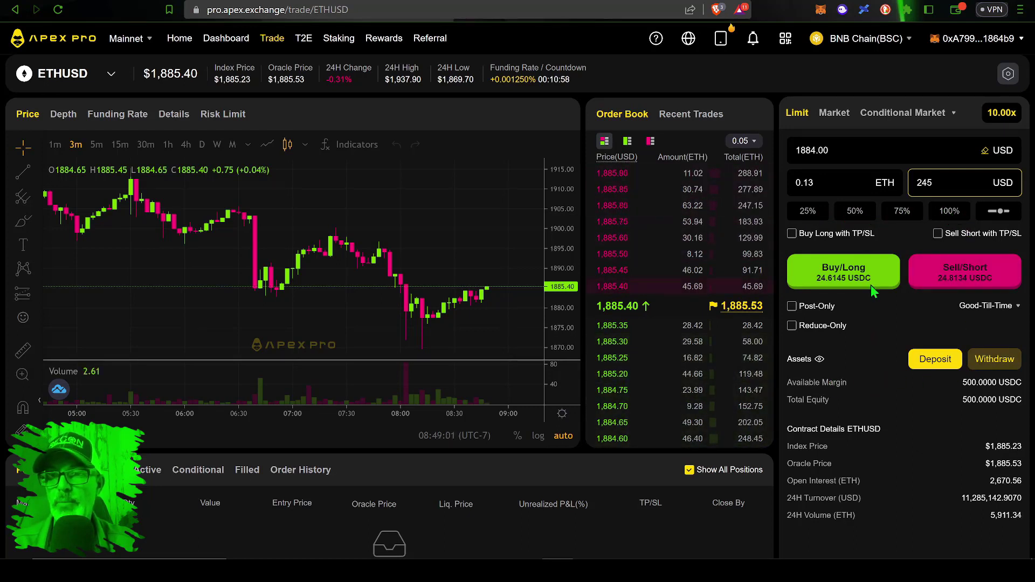
# Resize the order to 1.30 ETH by replacing the order value with 2449 USD.
pyautogui.click(856, 213)
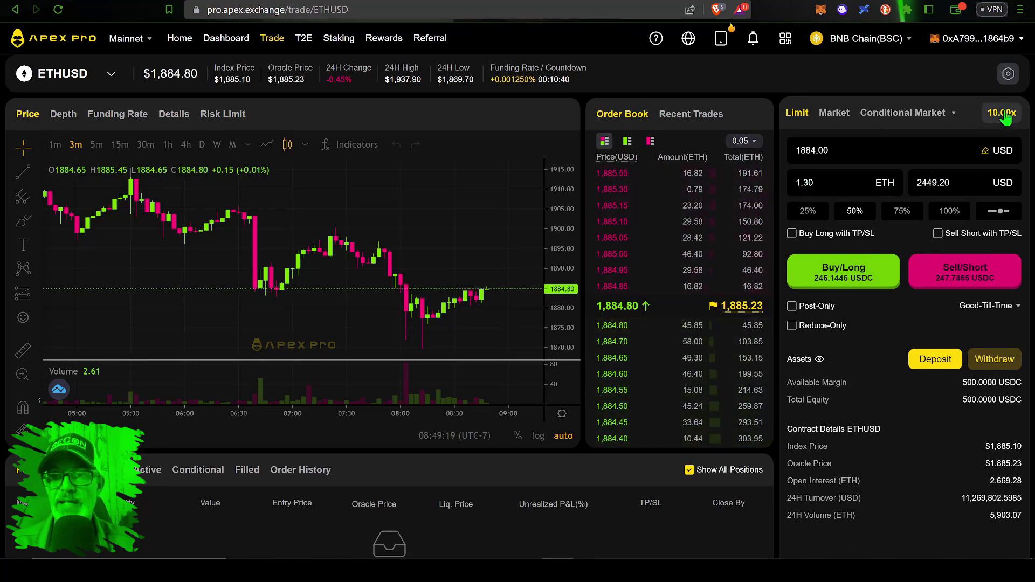
pyautogui.doubleClick(933, 182)
pyautogui.write('2449')
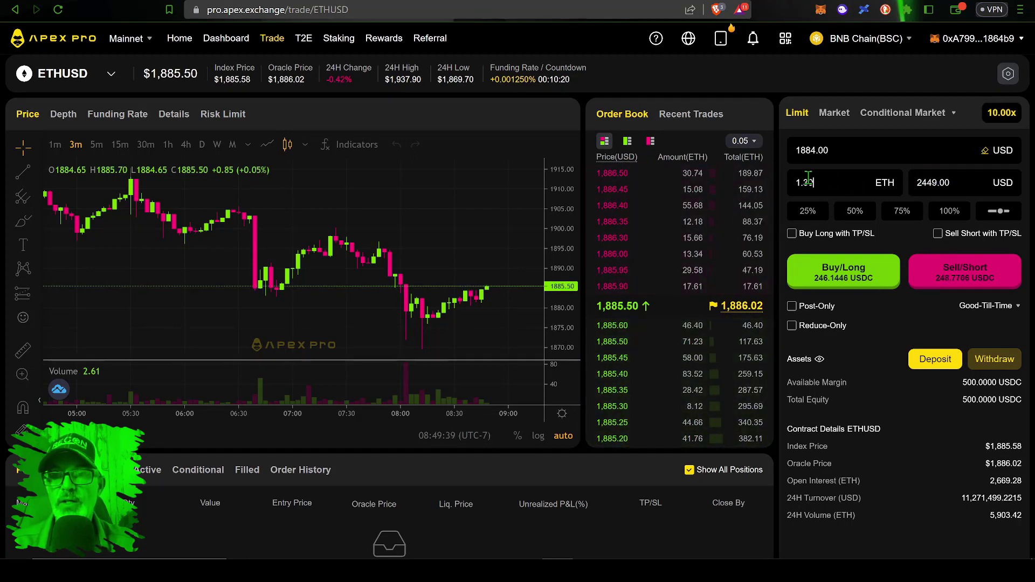
pyautogui.doubleClick(849, 186)
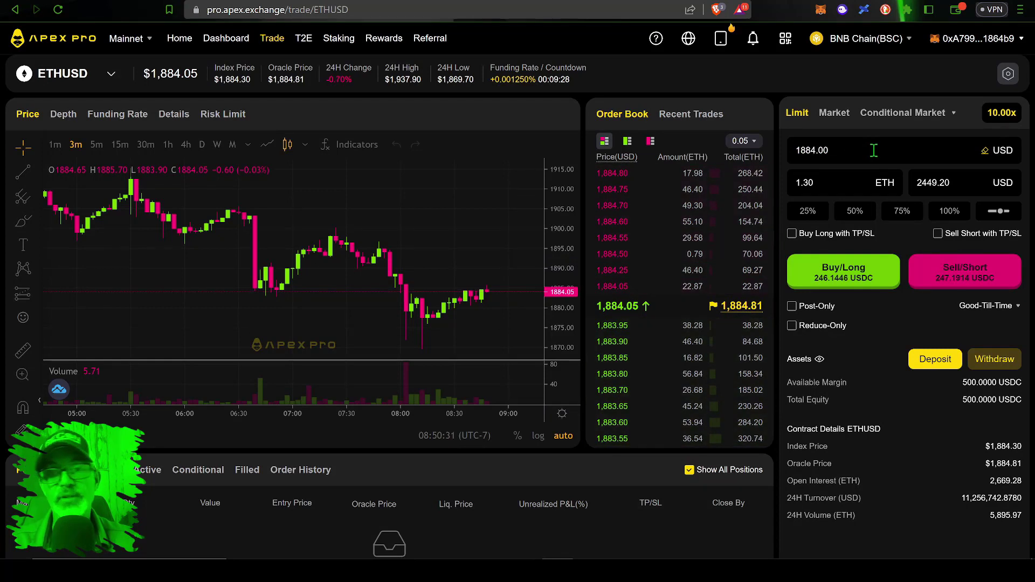
pyautogui.click(791, 306)
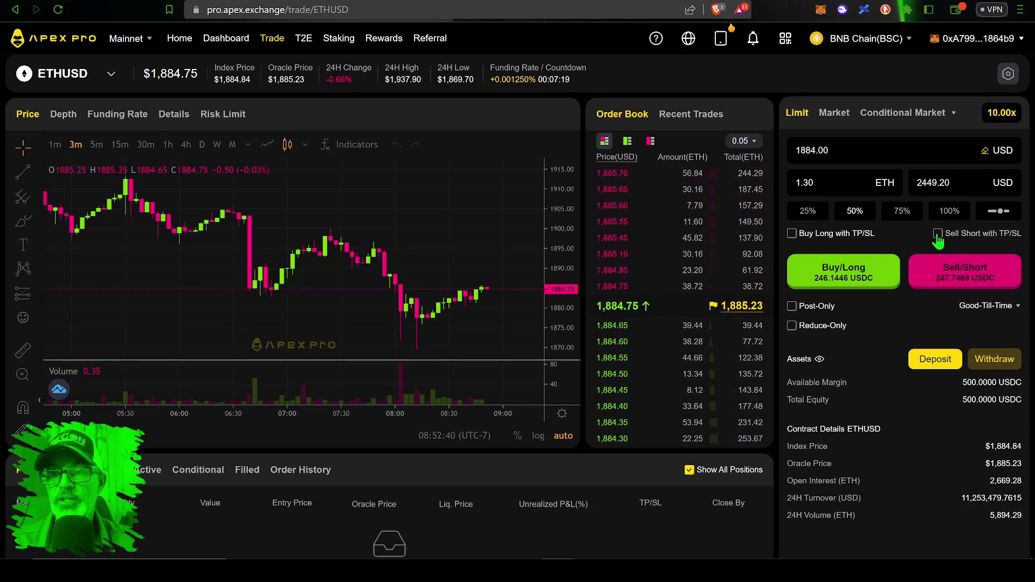
# Enable TP/SL on the short order and switch the take-profit unit from USD to % ROI.
pyautogui.click(937, 236)
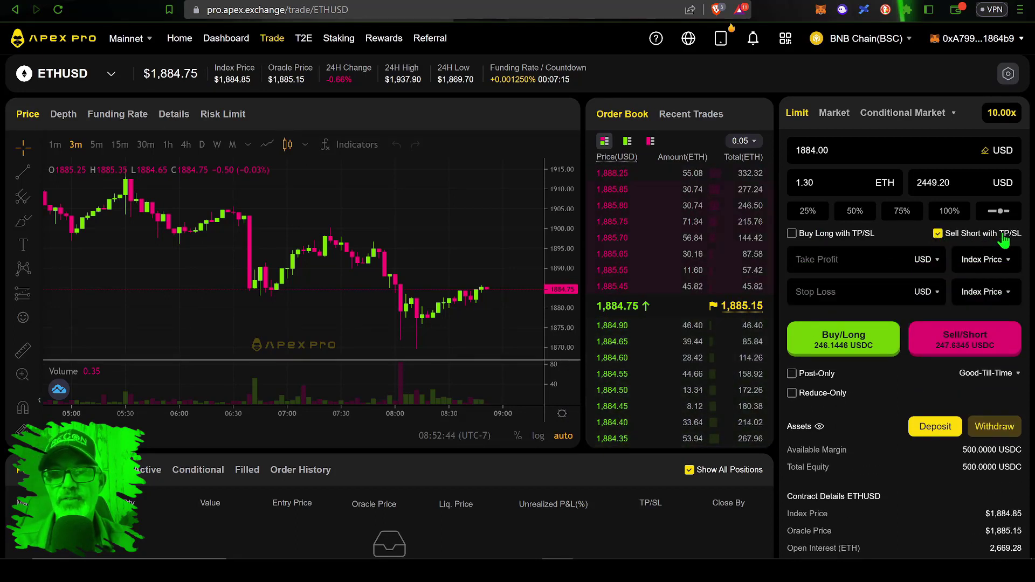
pyautogui.click(839, 259)
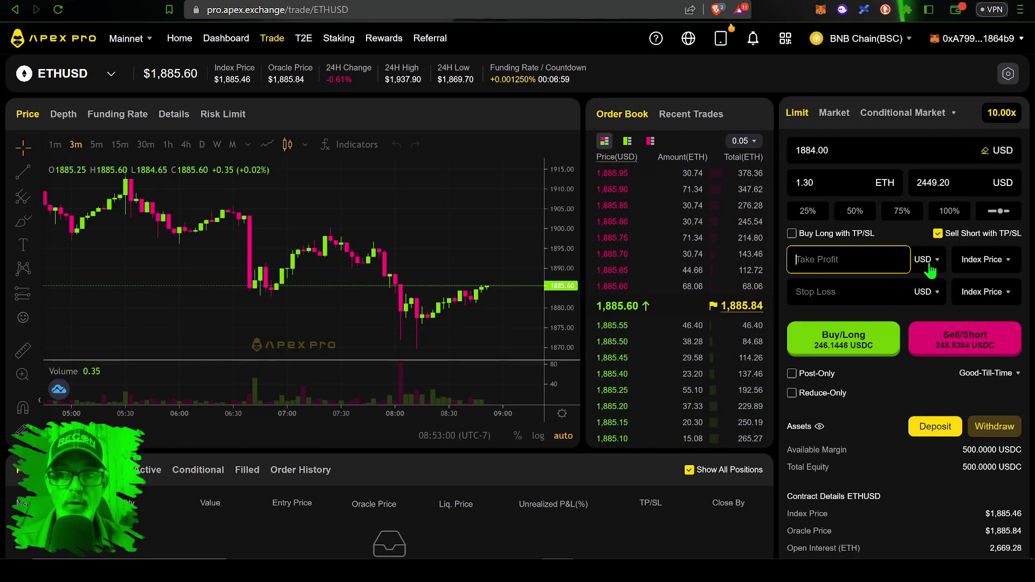
pyautogui.click(925, 261)
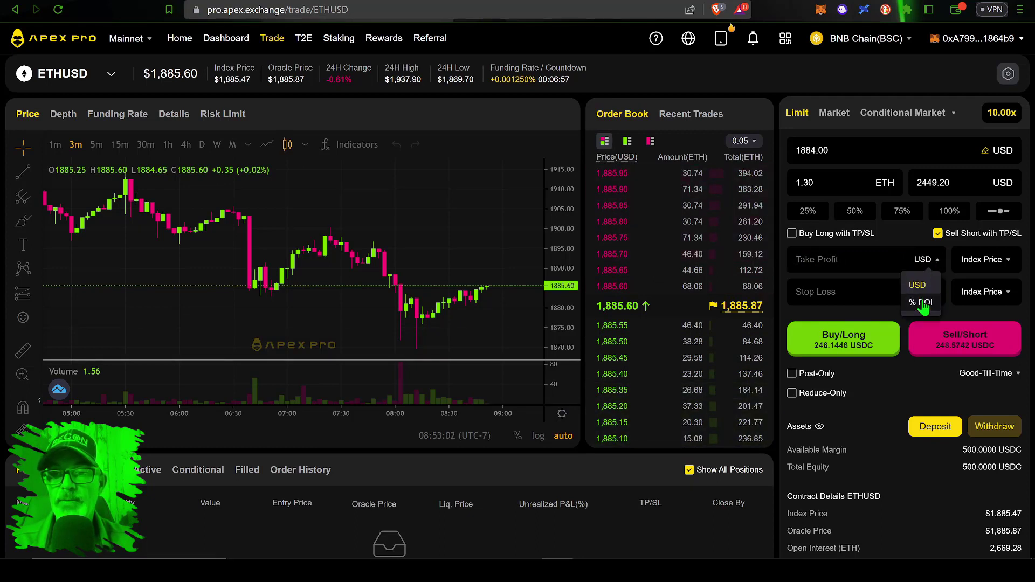
pyautogui.click(920, 303)
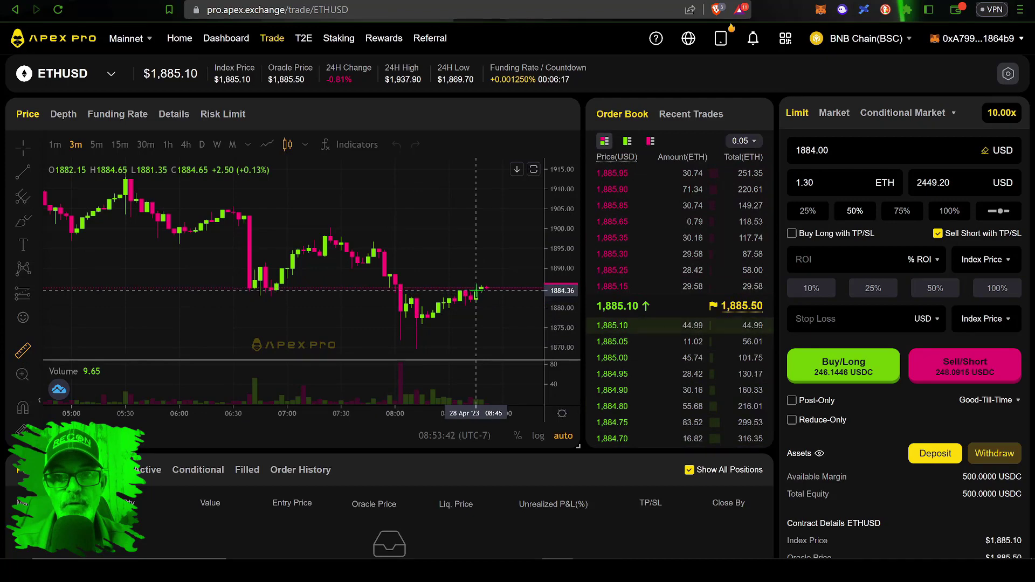
# Measure a recent chart range, then set take profit to 4% ROI, triggering at $1,876.45.
pyautogui.click(476, 290)
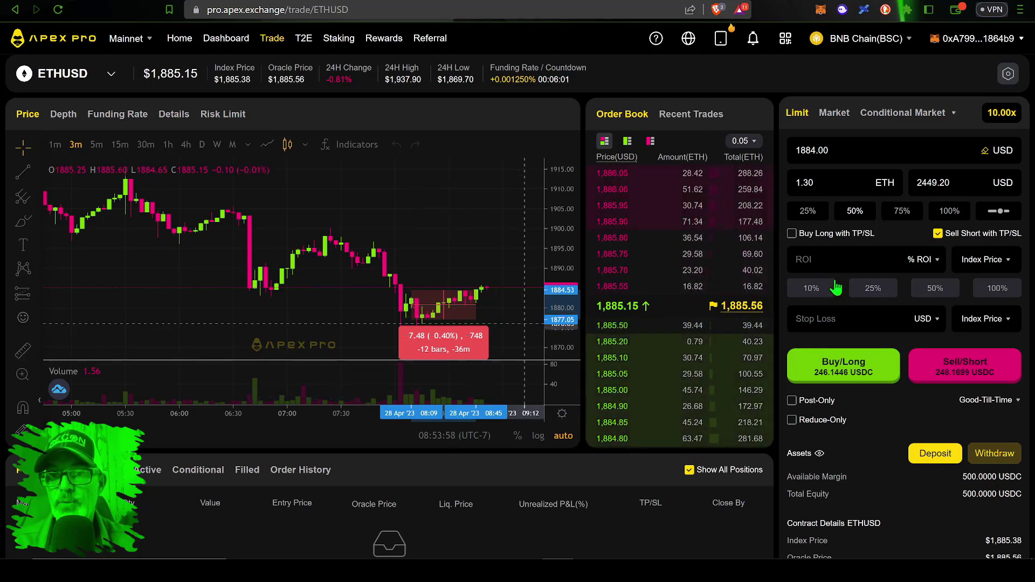
pyautogui.click(834, 261)
pyautogui.write('4')
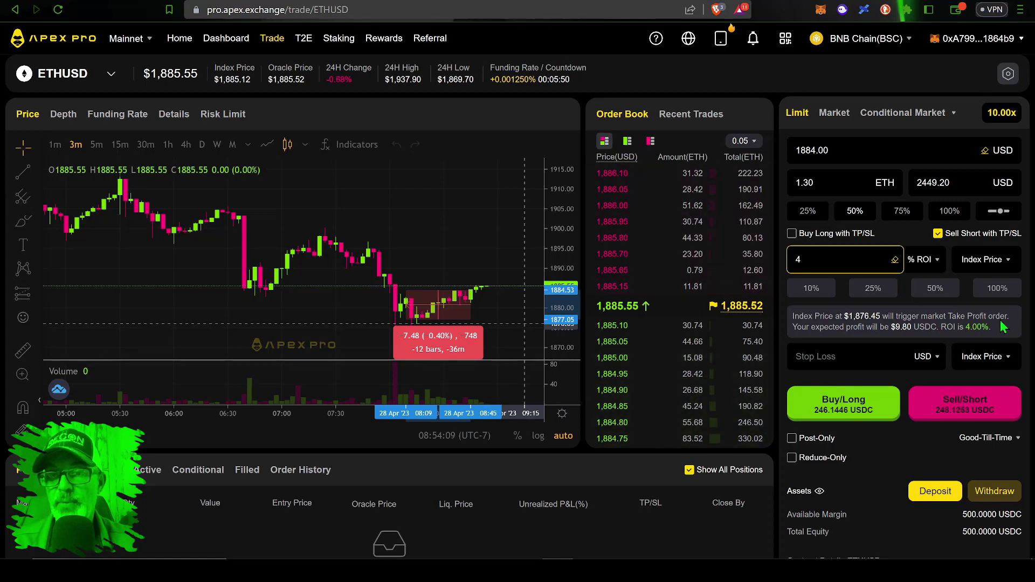
pyautogui.click(817, 356)
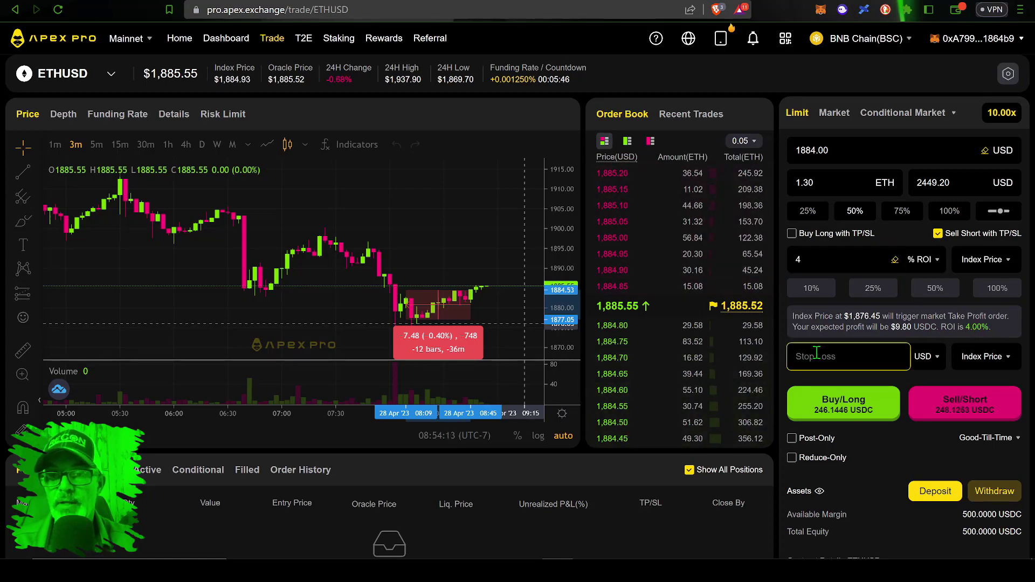
pyautogui.click(929, 357)
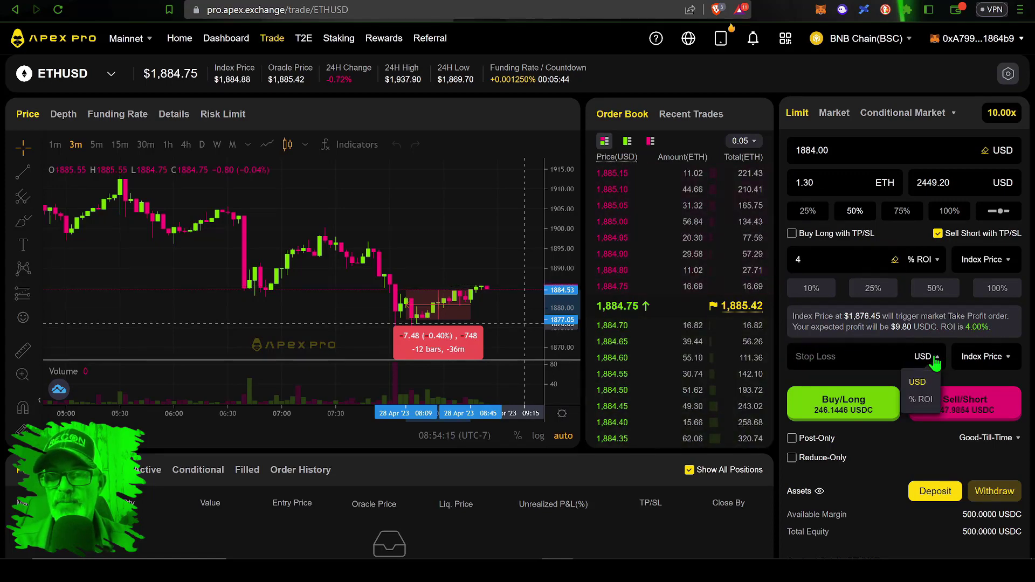
# Set the stop loss to 4% ROI, triggering at $1,891.55 for a $9.80 loss.
pyautogui.click(924, 400)
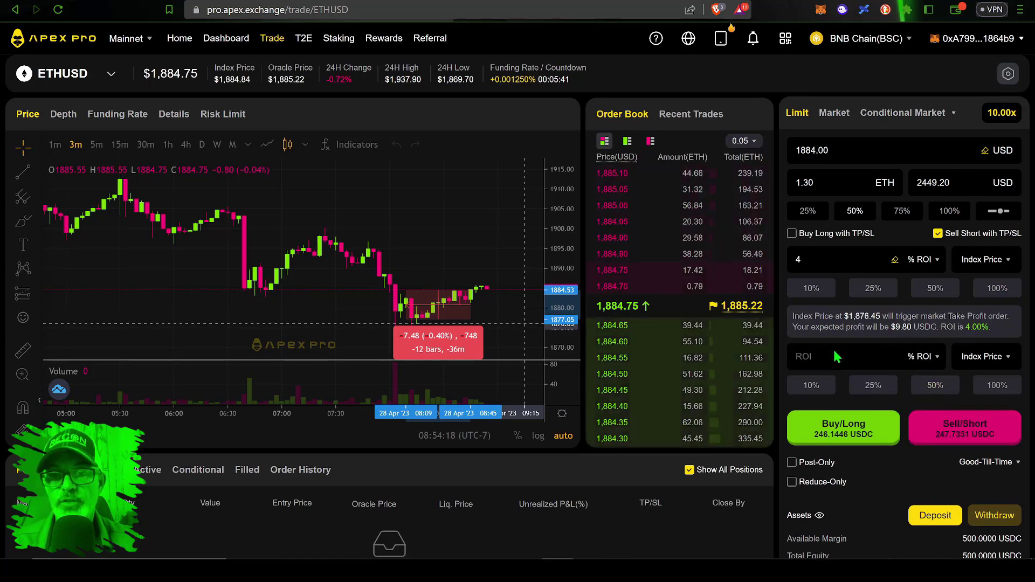
pyautogui.keyDown('shift'); pyautogui.click(474, 288); pyautogui.keyUp('shift')
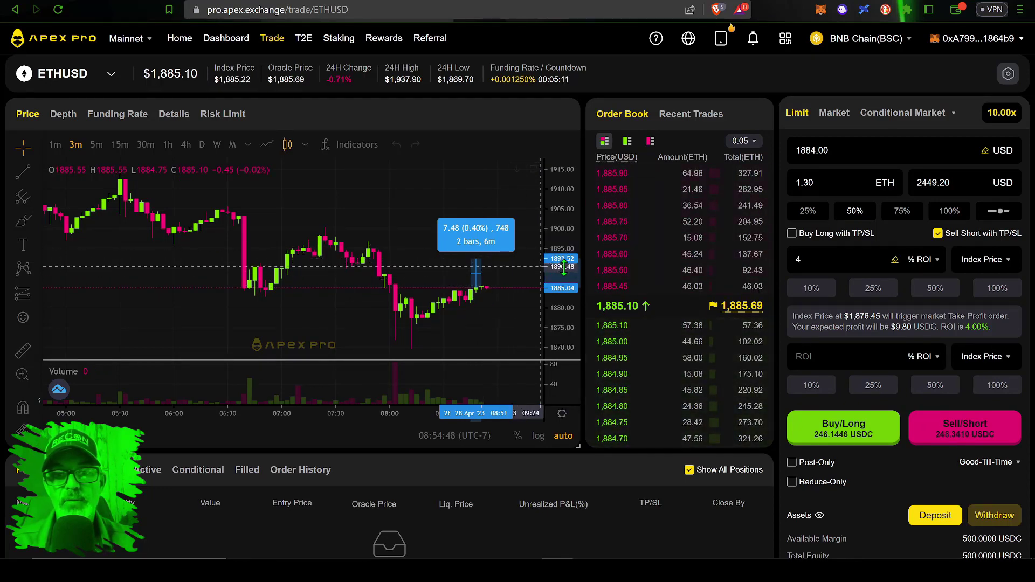
pyautogui.click(829, 357)
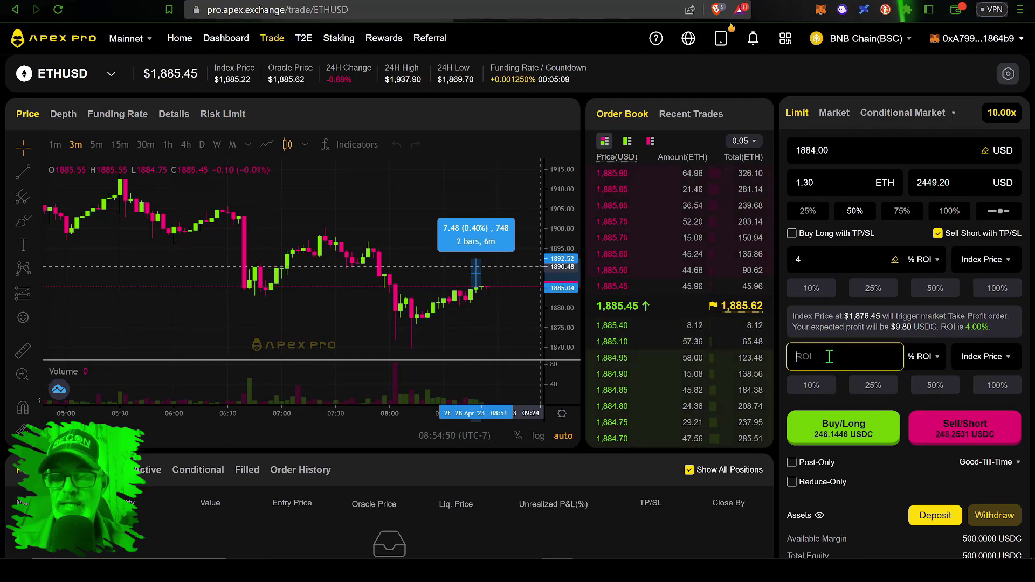
pyautogui.write('4')
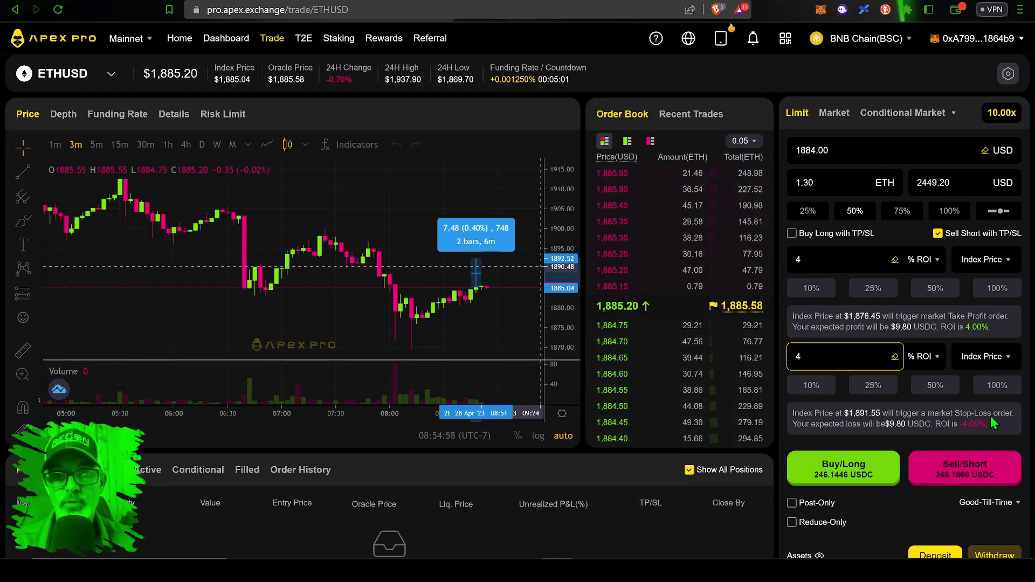
pyautogui.click(912, 448)
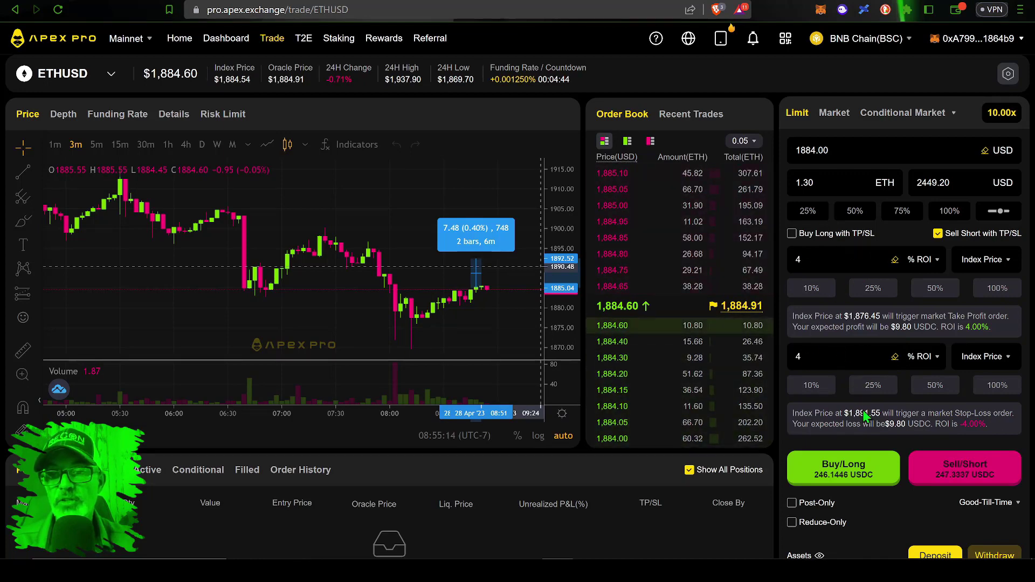
# Submit the 1.30 ETH 10x short and confirm it in Positions at entry $1,884.75.
pyautogui.click(952, 473)
pyautogui.scroll(-2, 952, 472)
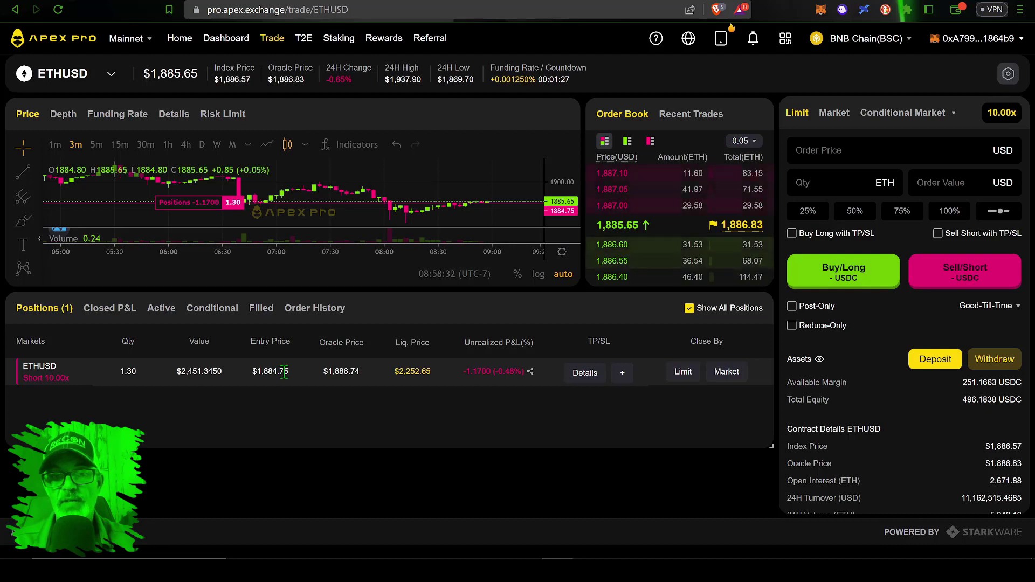
pyautogui.moveTo(414, 345)
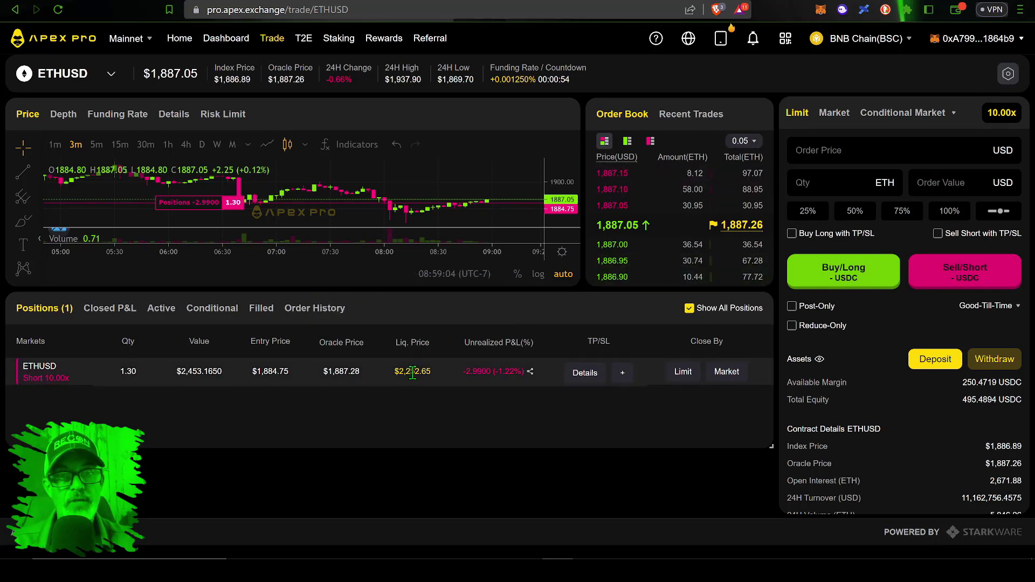
pyautogui.click(585, 372)
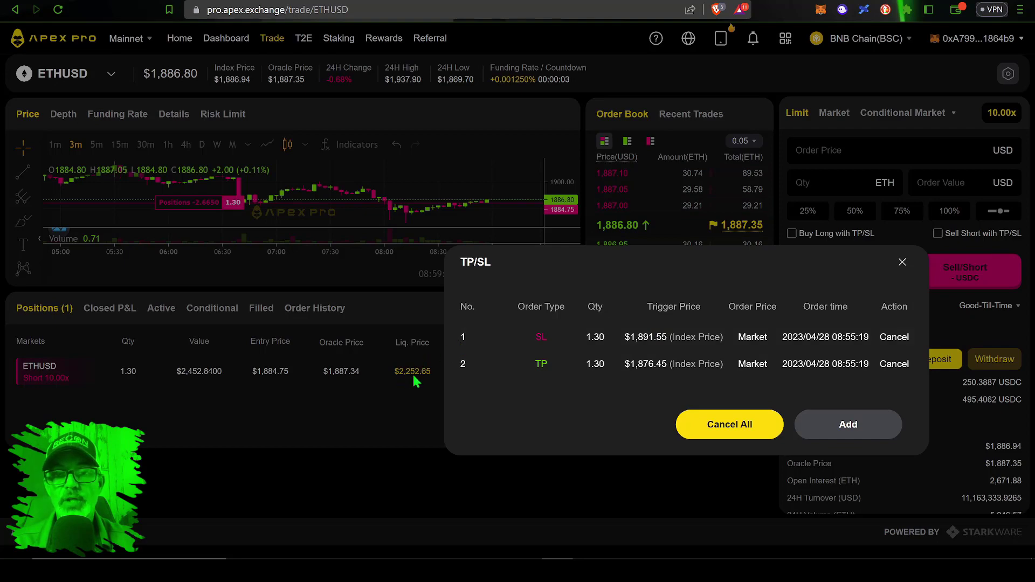
pyautogui.moveTo(483, 343)
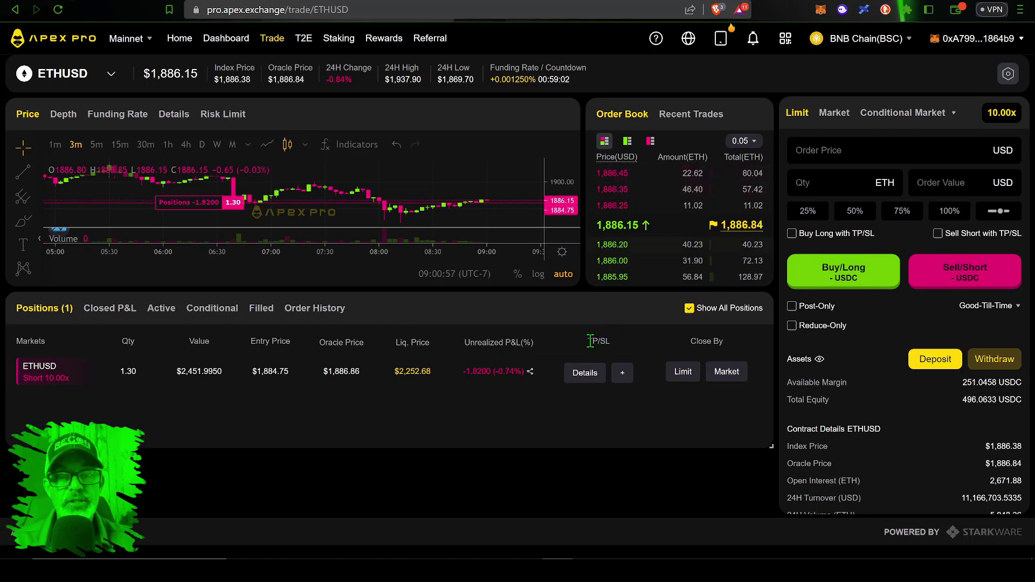
pyautogui.click(594, 375)
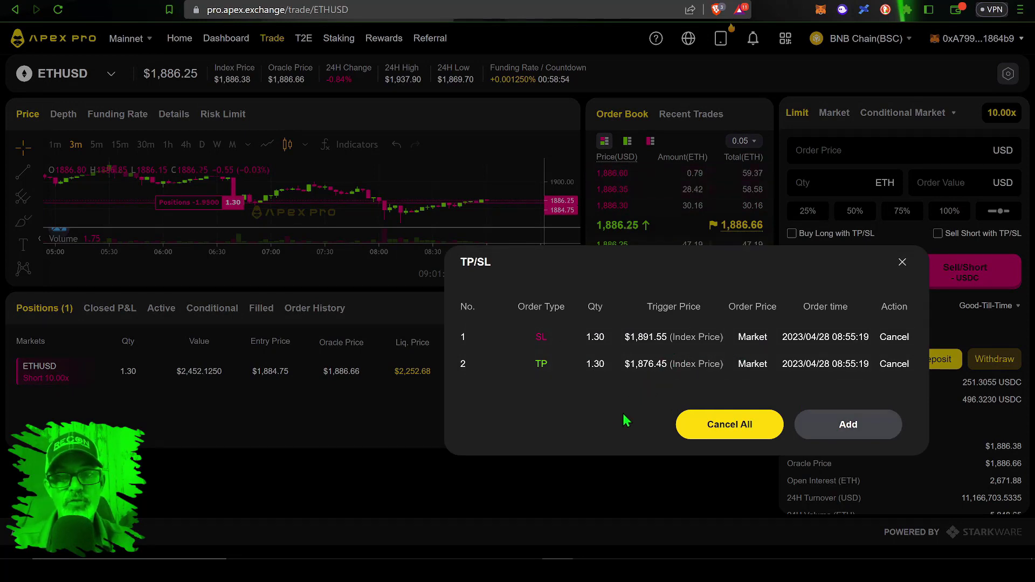
pyautogui.click(848, 425)
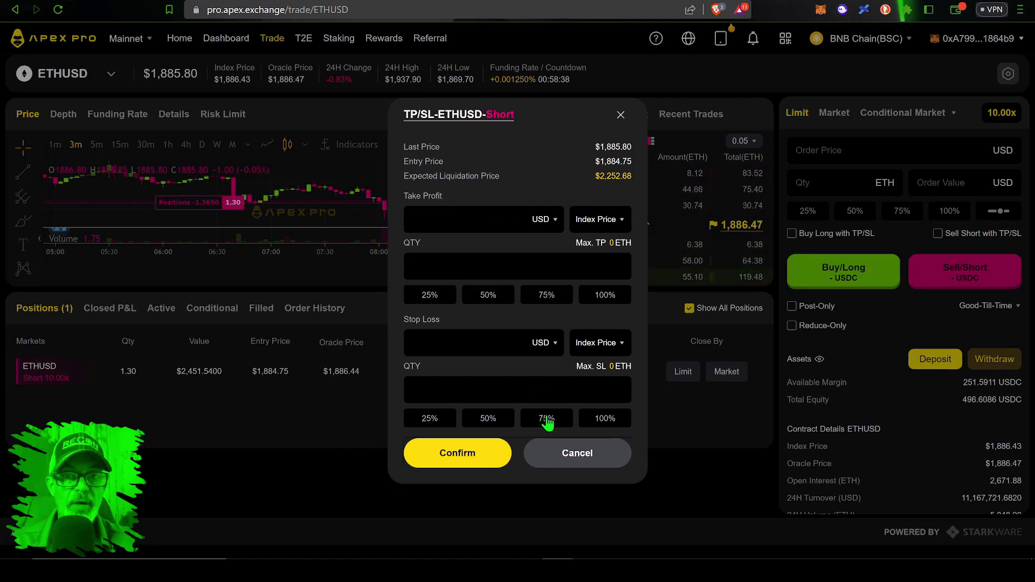
pyautogui.click(581, 463)
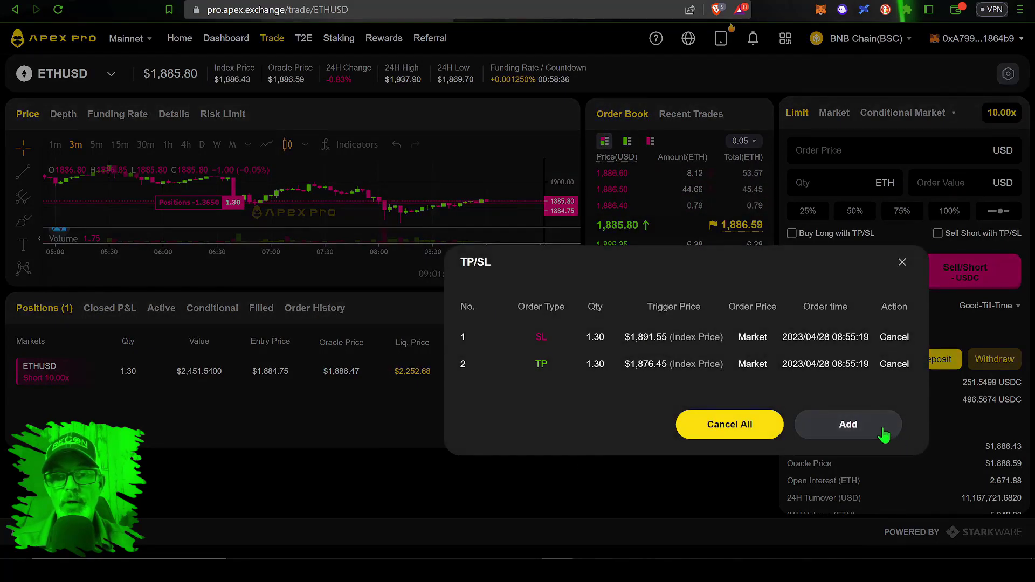
pyautogui.click(902, 262)
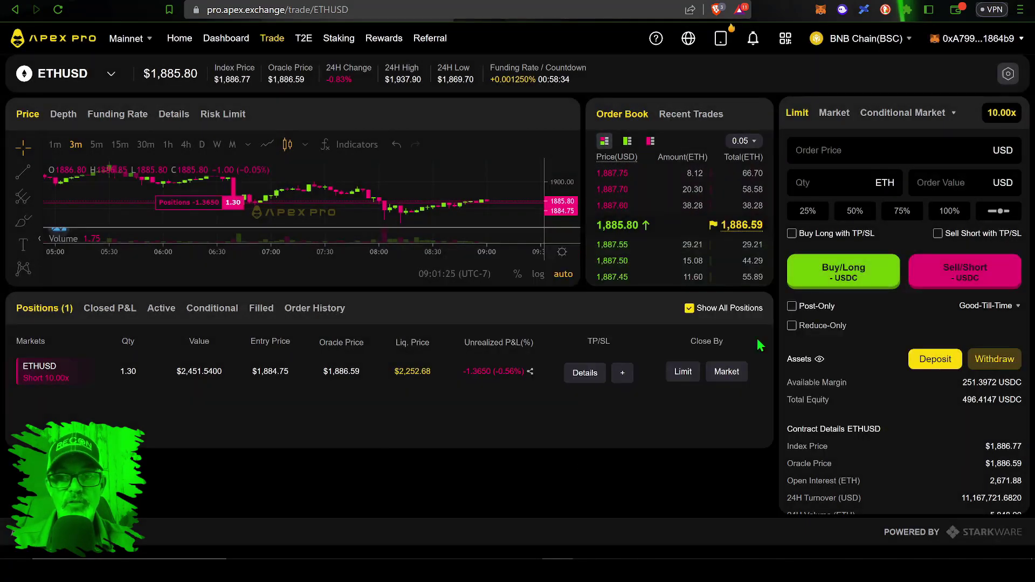
pyautogui.click(682, 376)
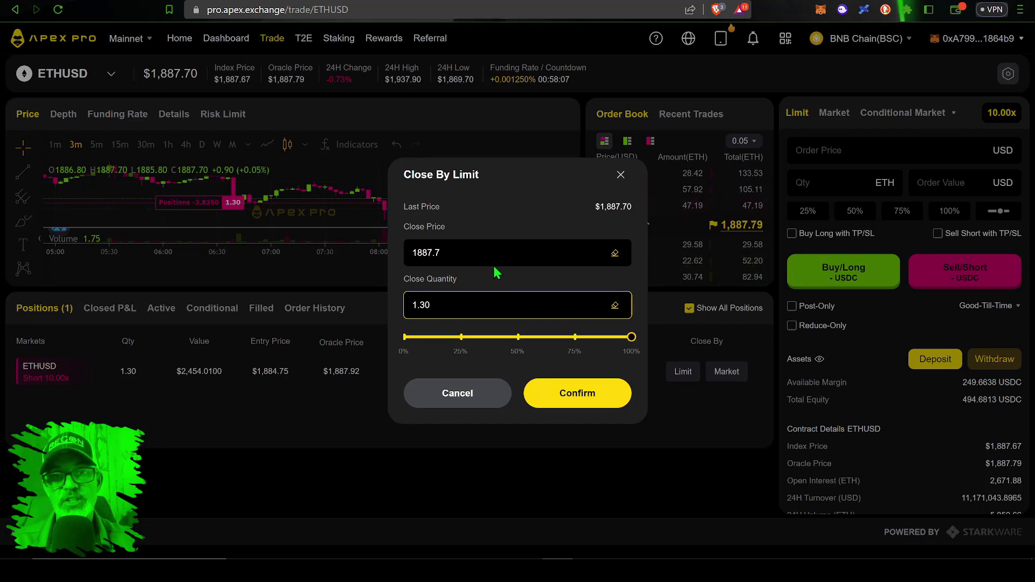
pyautogui.click(465, 392)
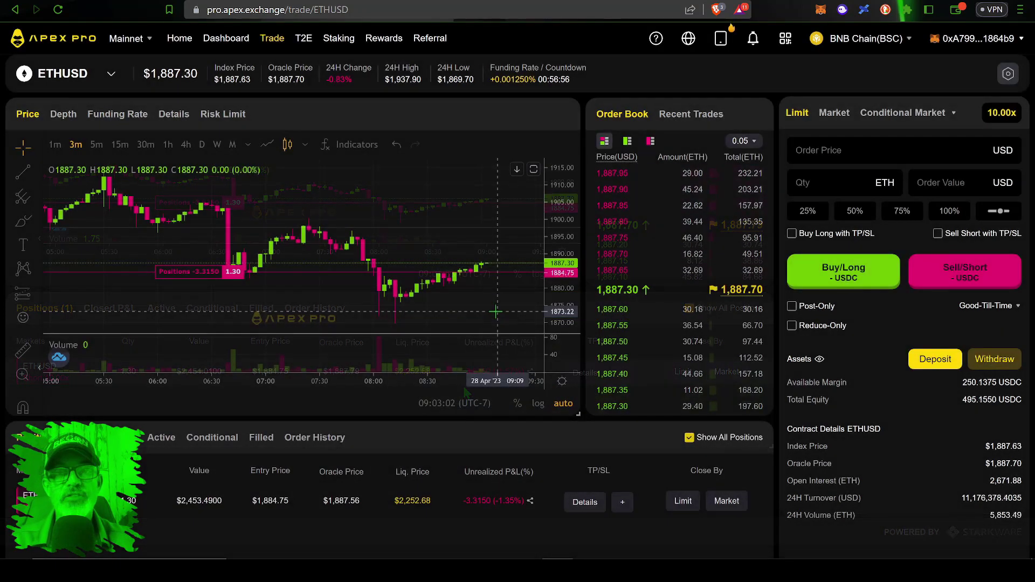